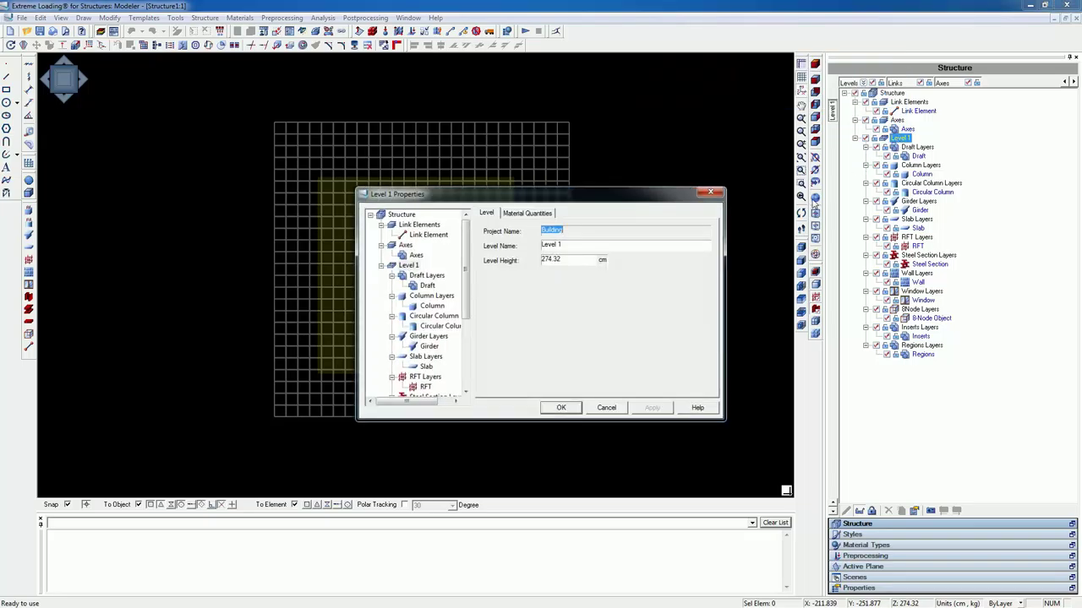
- Set the height of Level 1 to 300 cm and reset the active plane to the level's default plane
double_click(575, 259)
text(300)
click(652, 407)
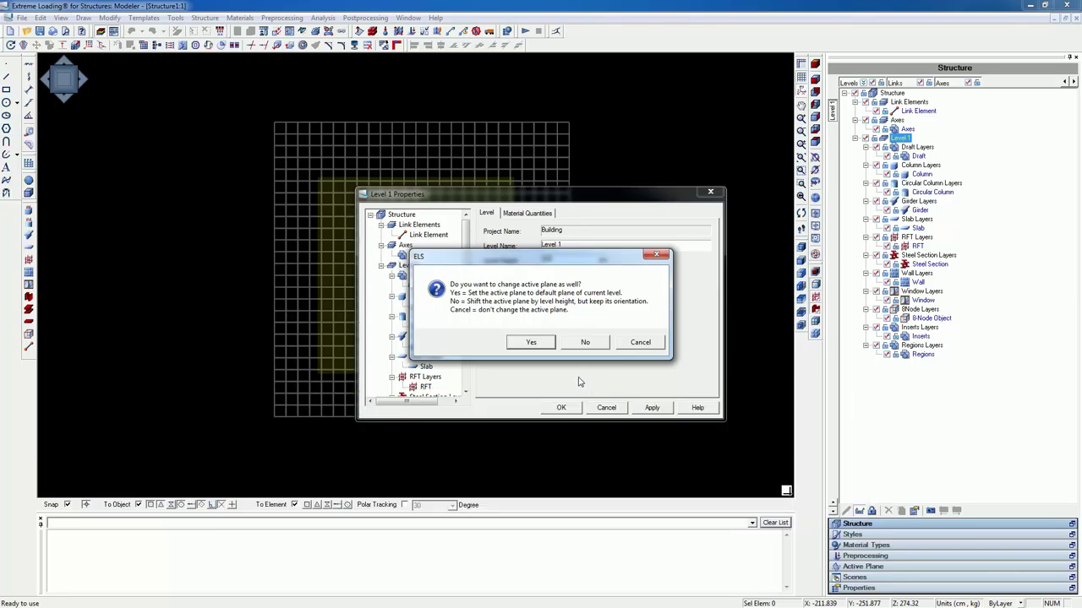
click(530, 343)
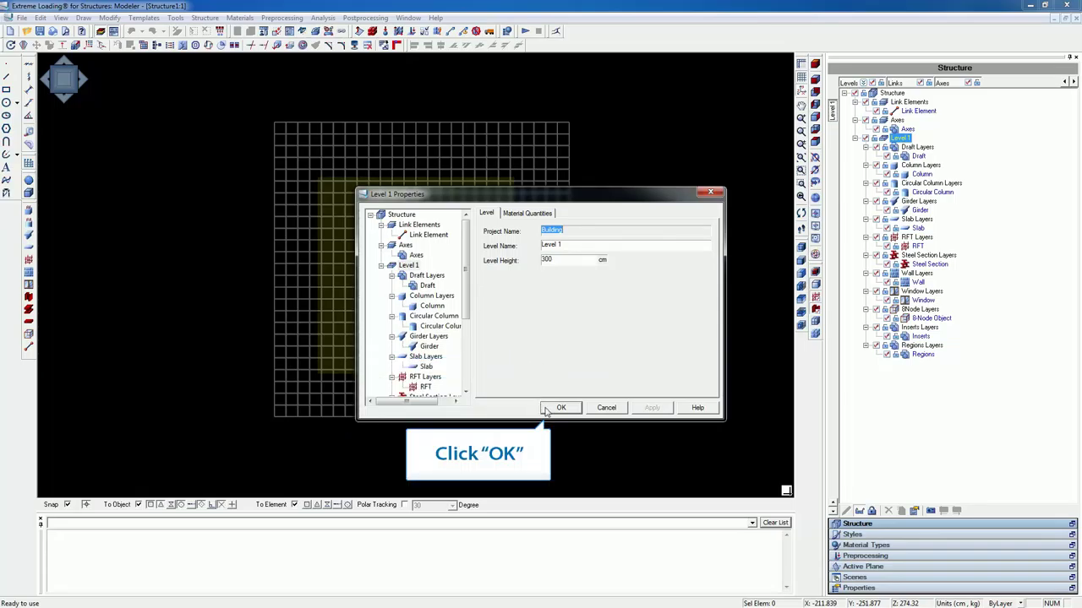
click(548, 409)
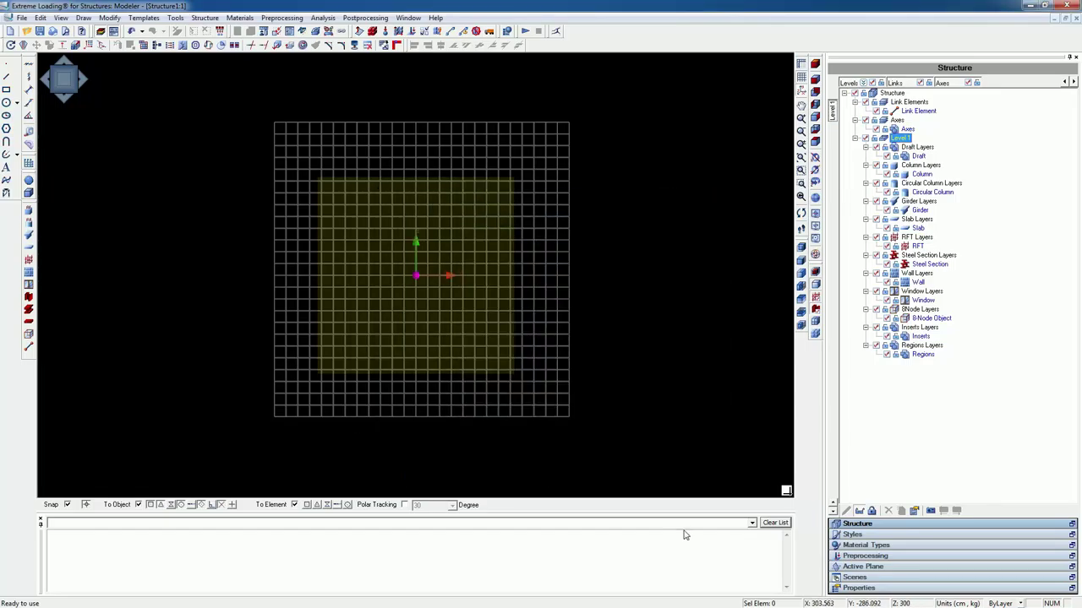
- Hide the XY and YZ helper planes and make the XZ plane active
click(842, 571)
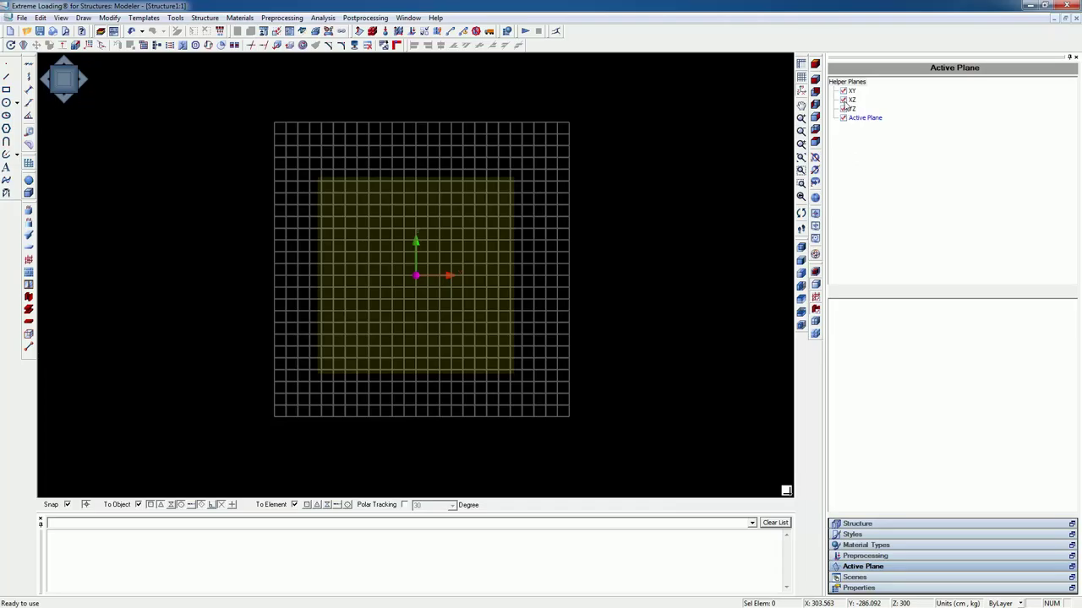
click(842, 91)
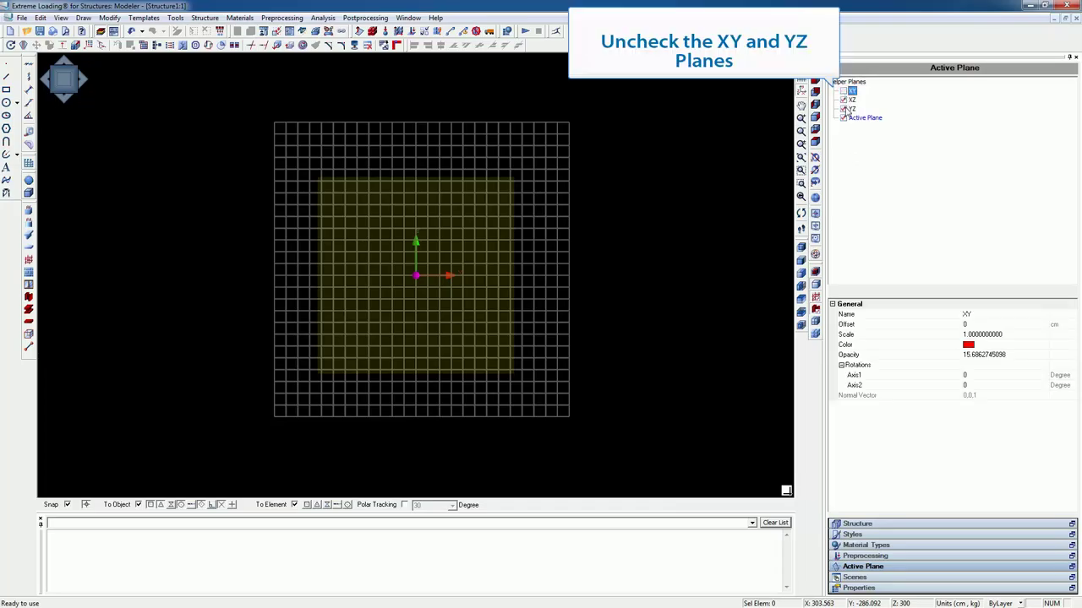
click(844, 110)
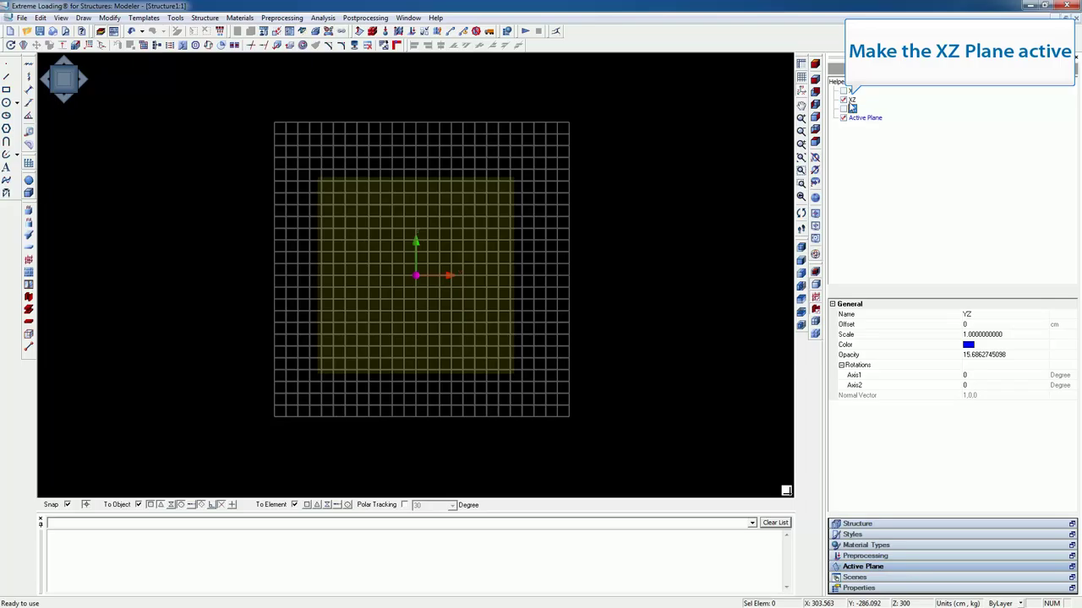
right_click(852, 100)
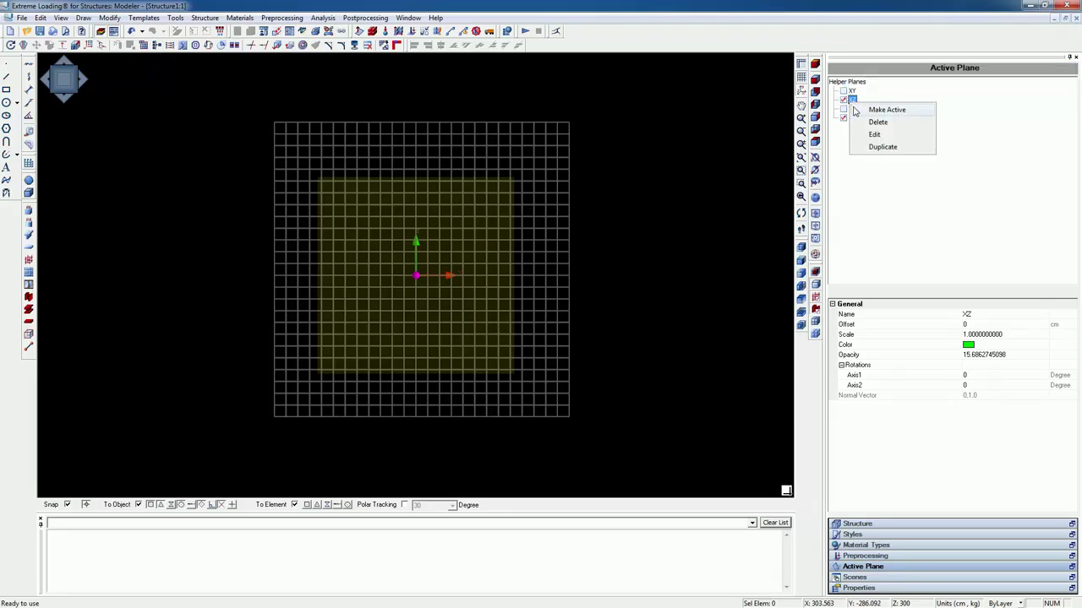
click(858, 110)
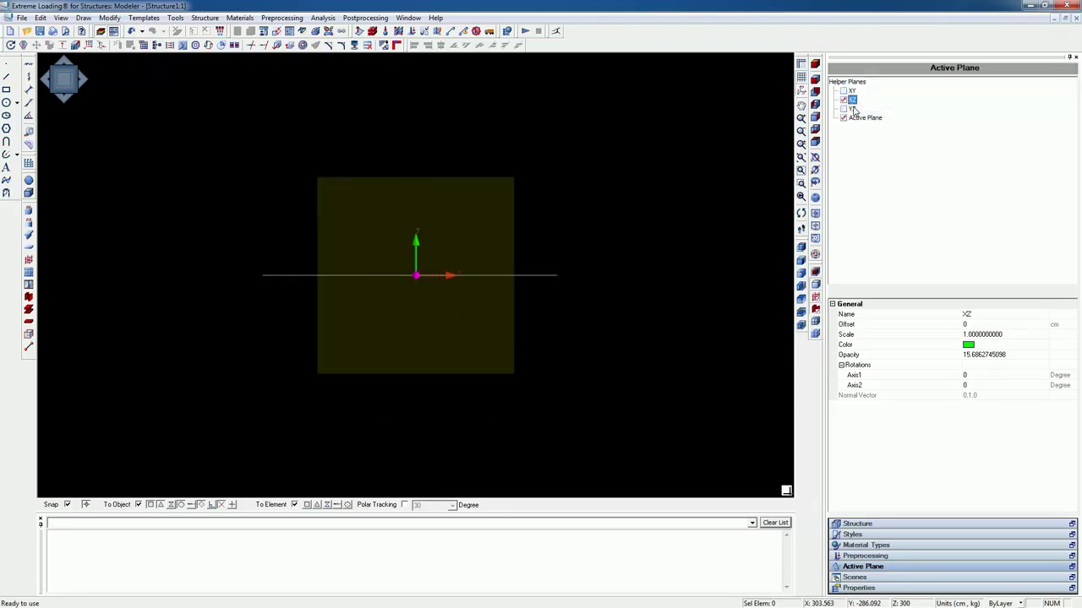
- In the front view, draw a wall on the XZ plane from X = -152.4 to X = 152.4 cm
click(816, 82)
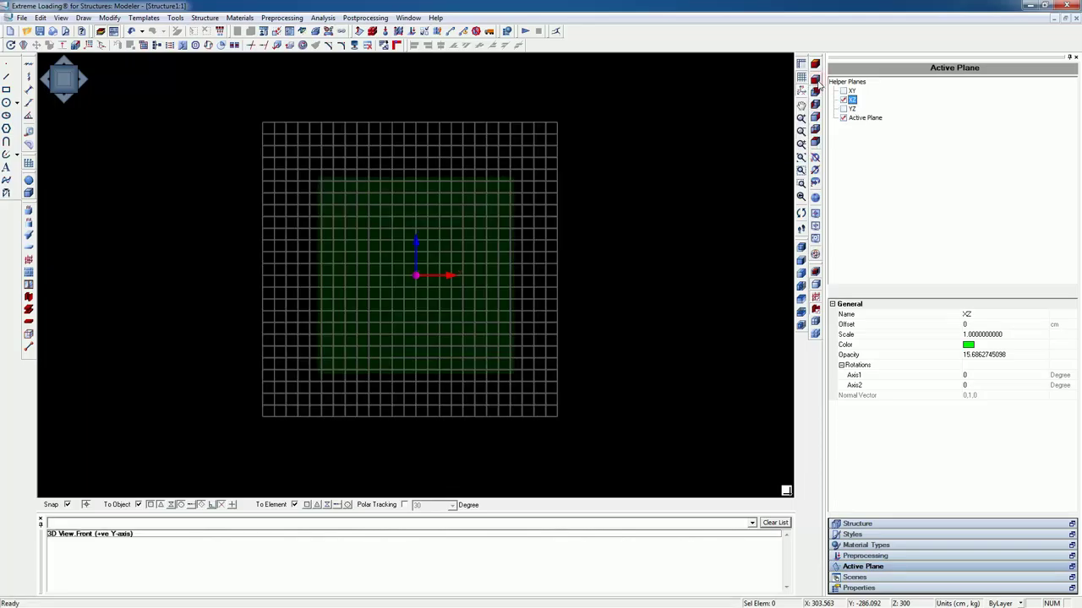
click(29, 272)
key(Escape)
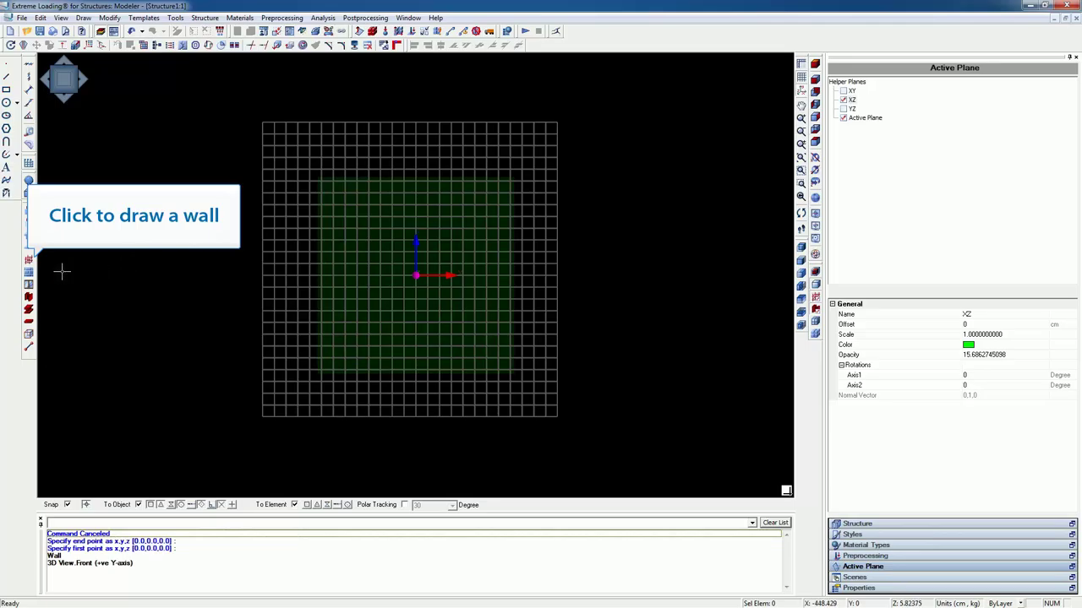
click(29, 272)
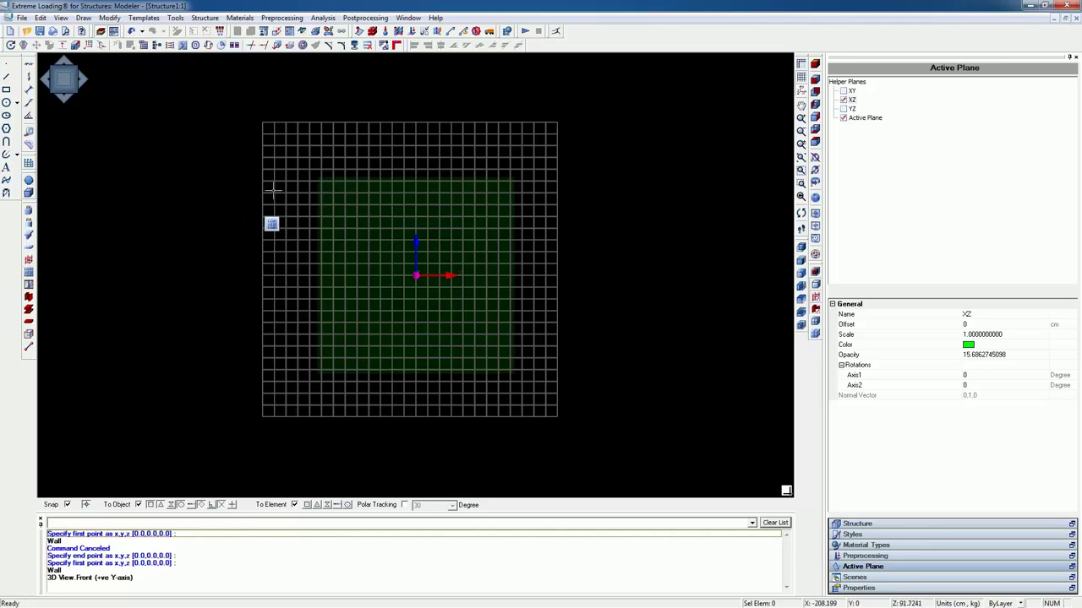
click(296, 146)
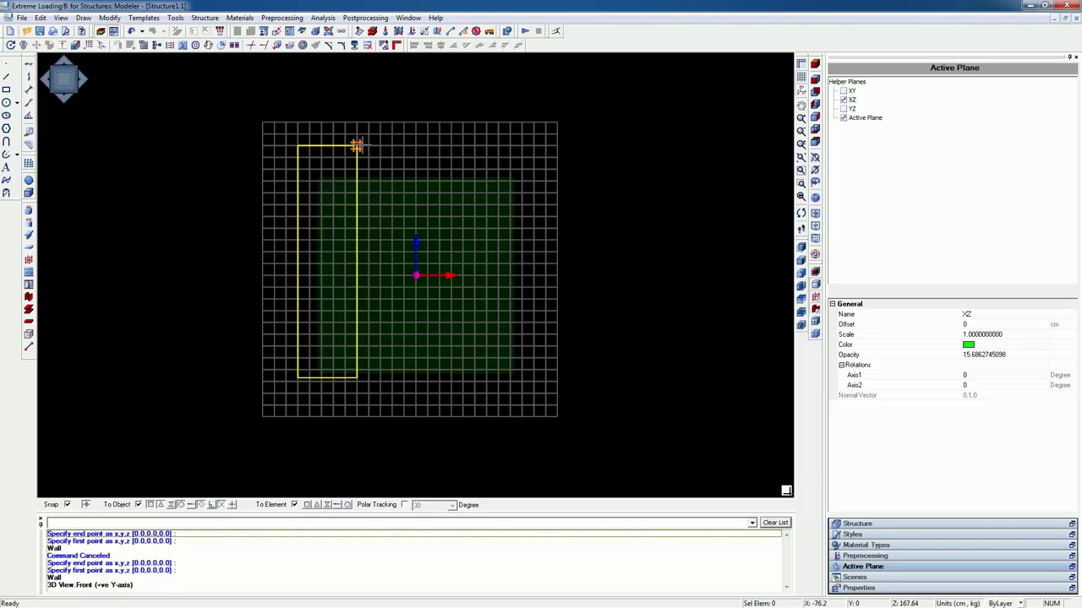
click(534, 145)
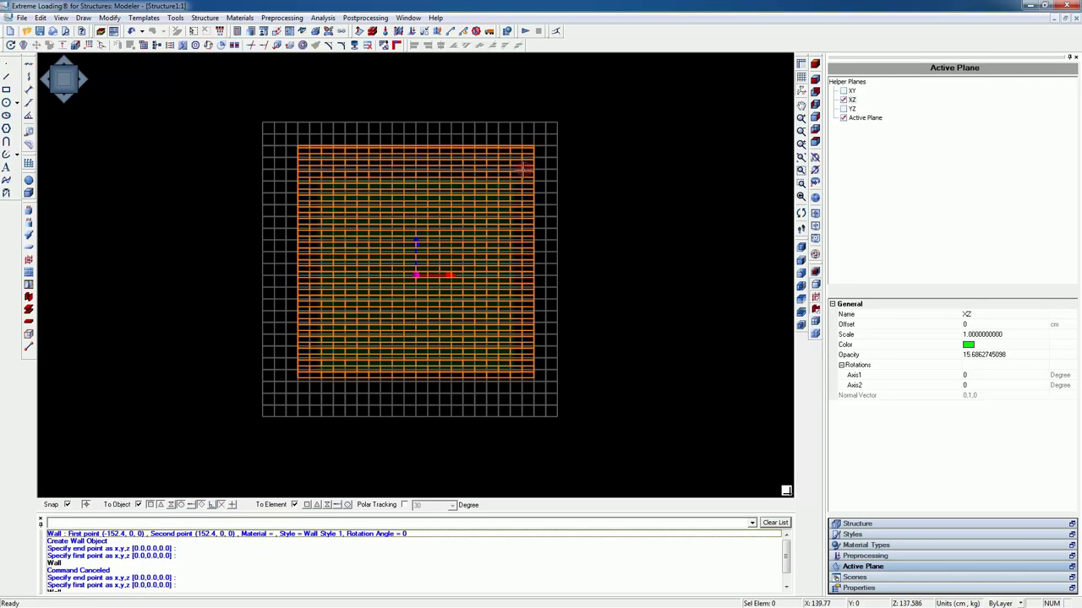
- Select the wall and set the Z coordinate of its insertion point to 300 cm
click(523, 169)
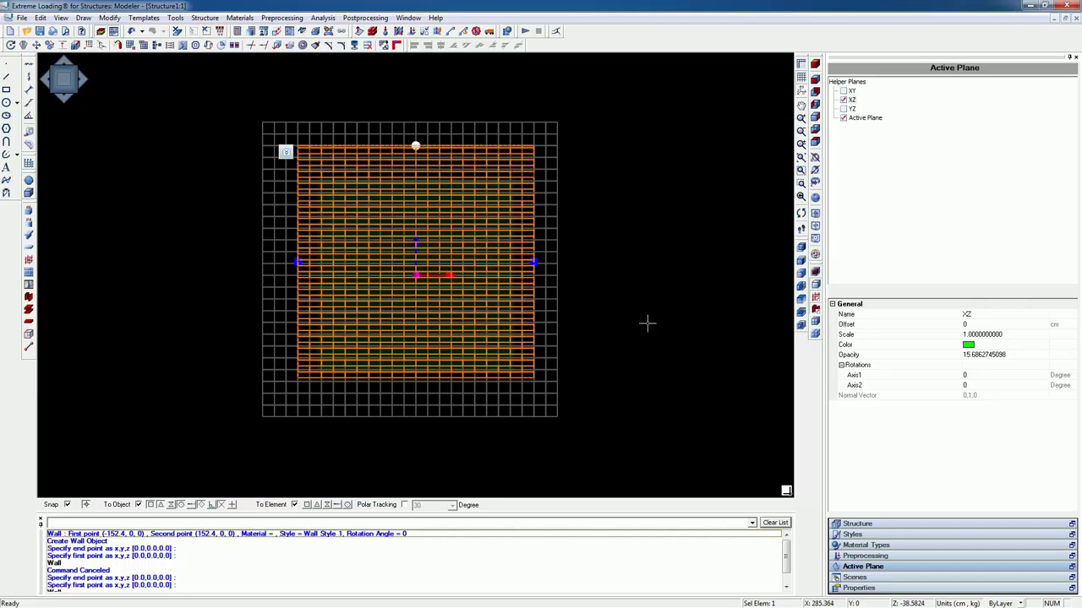
click(835, 588)
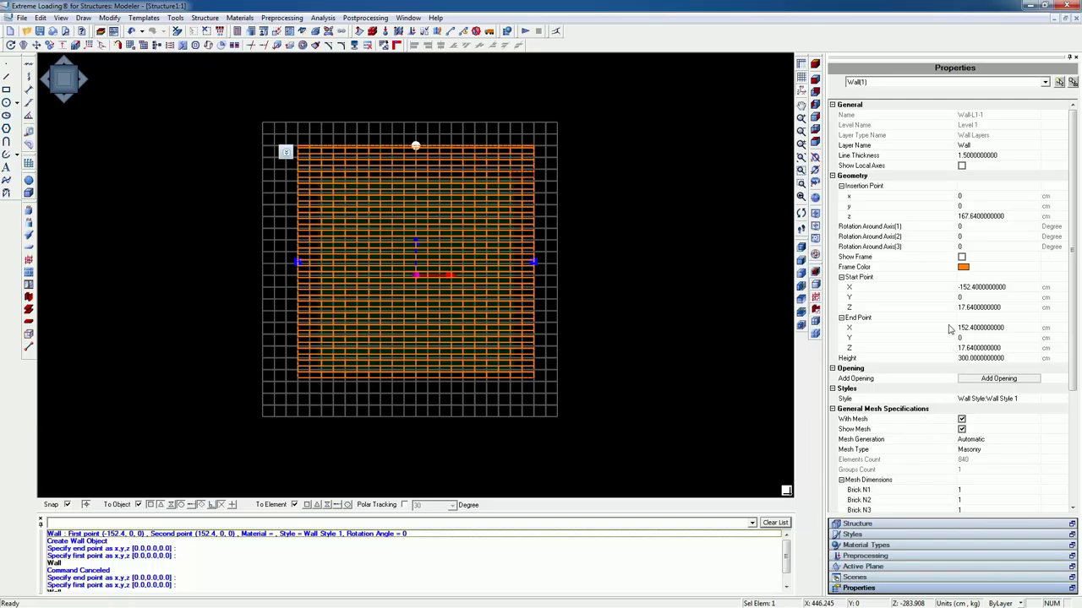
click(949, 222)
text(3)
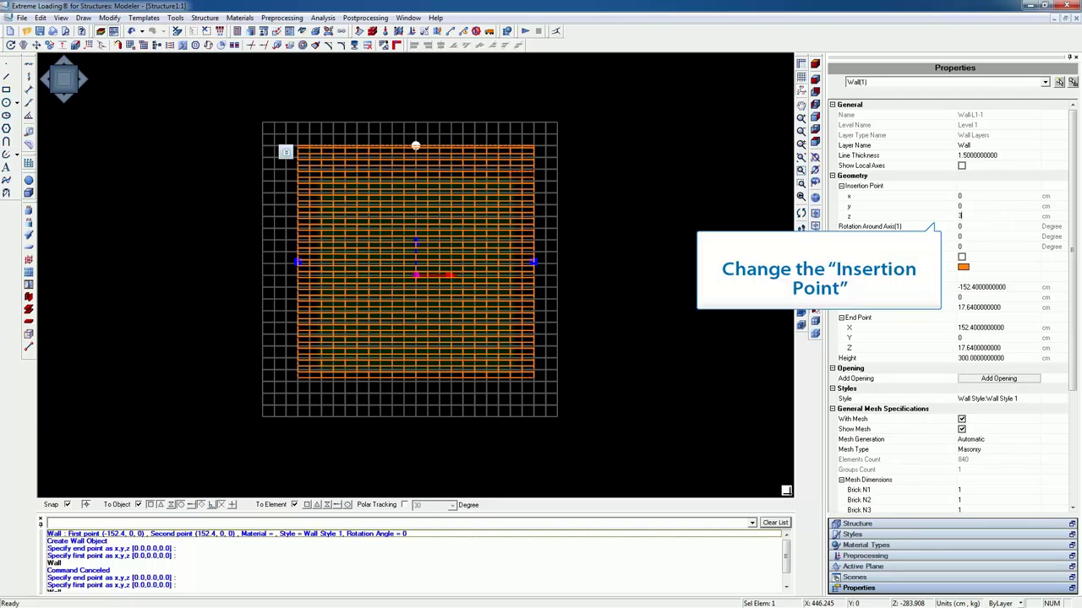
text(00)
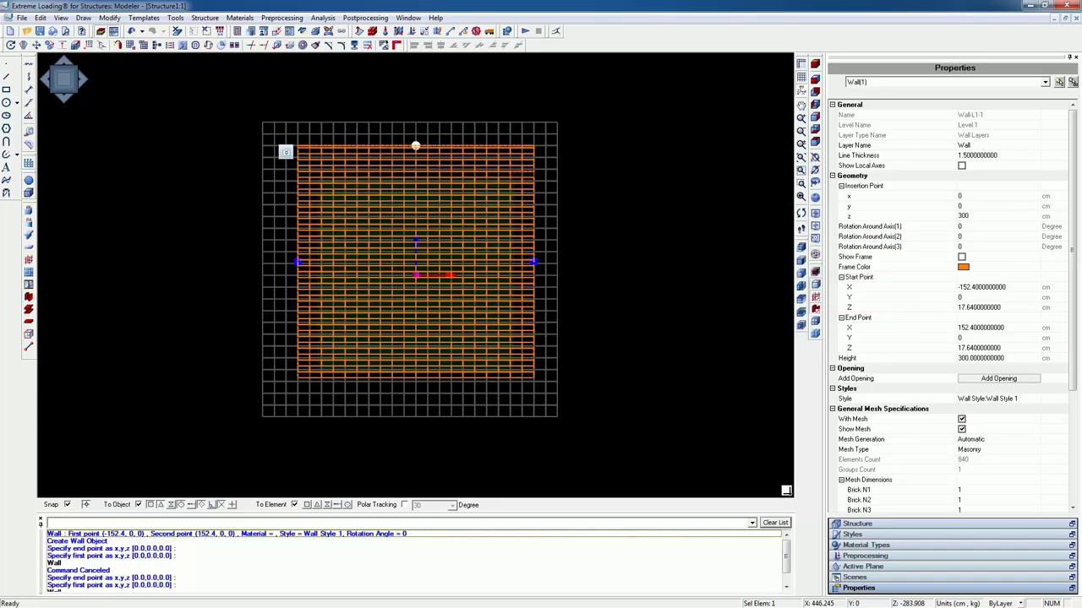
click(949, 222)
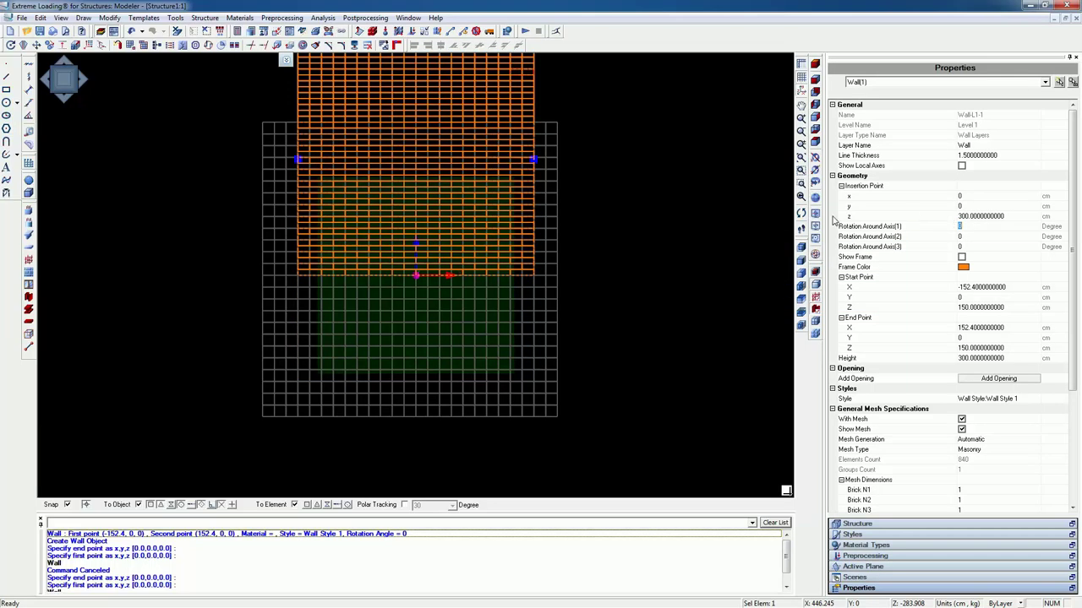
- Set the wall's start point X to -150 cm and its end point X to 150 cm
scroll(763, 230, down, 1)
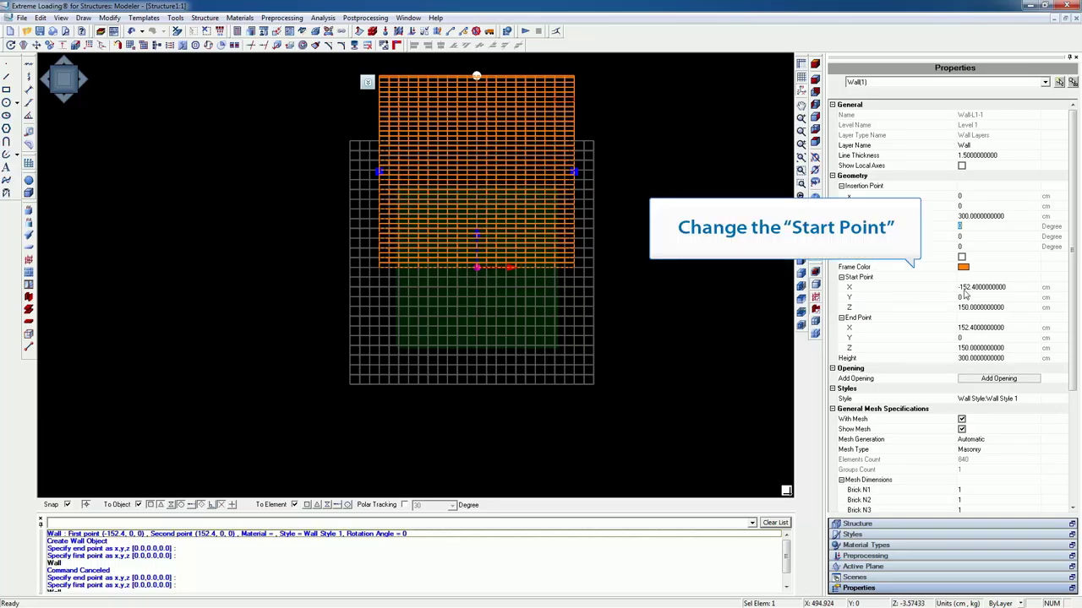
click(948, 288)
key(BackSpace)
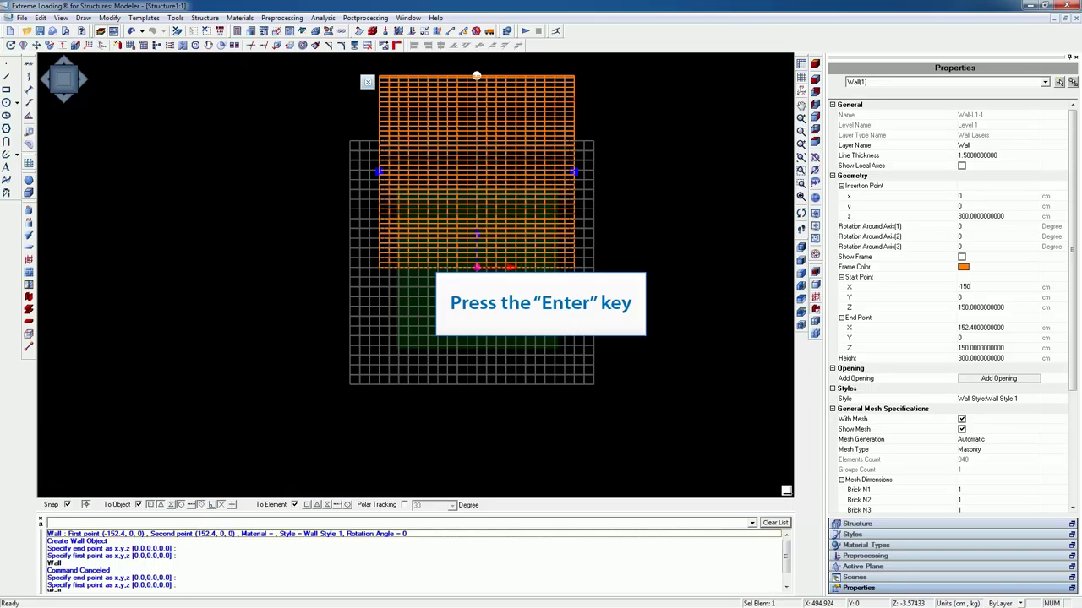
key(Return)
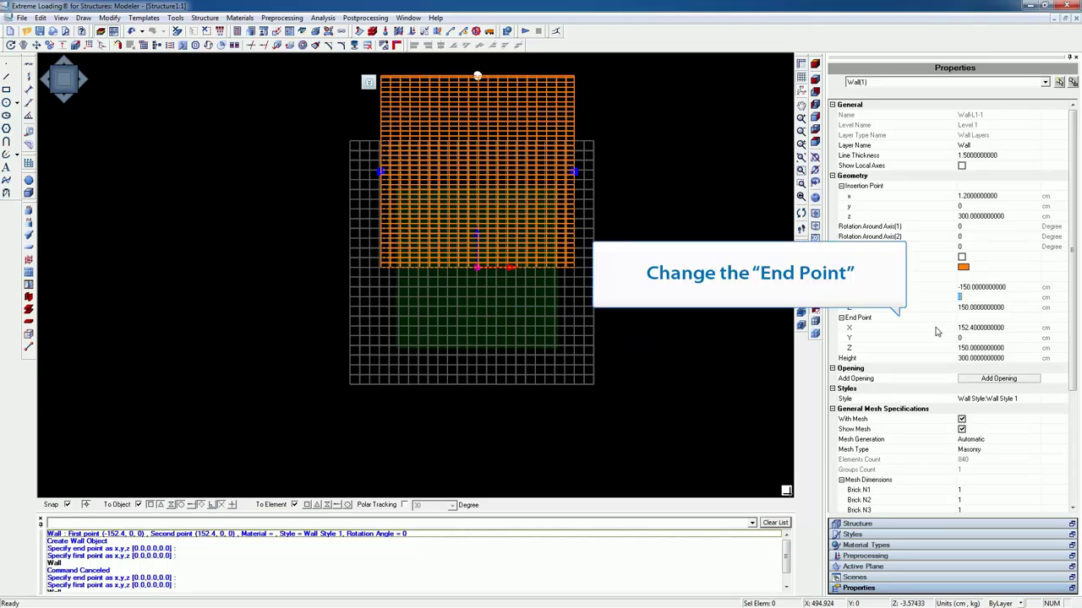
click(936, 331)
text(150)
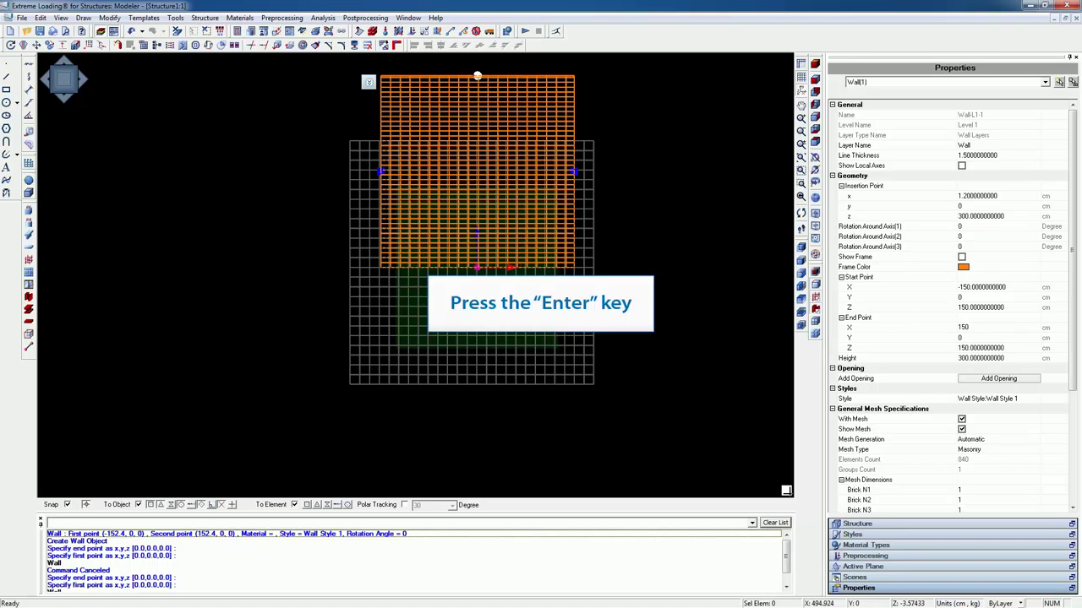
key(Return)
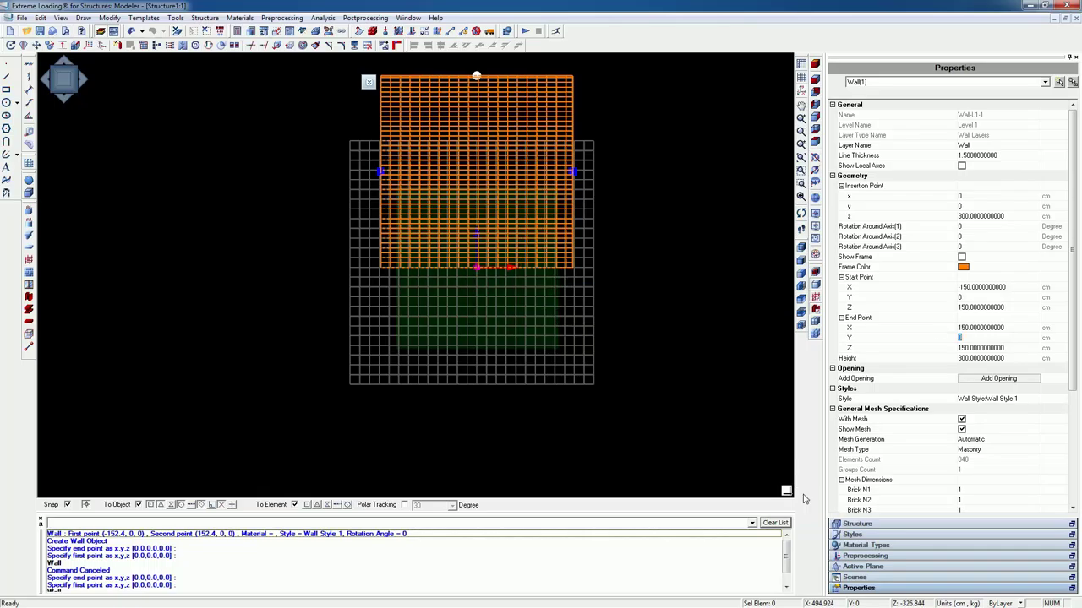
- Set the thickness of Wall_Geometry_1, used by Wall Style 1, to 25 cm
click(835, 536)
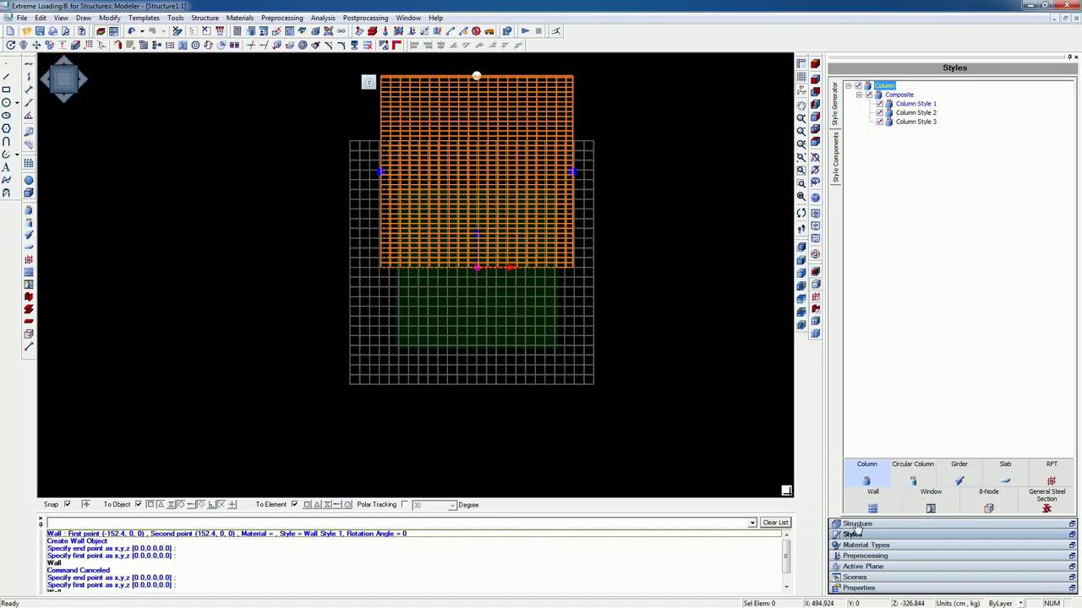
click(856, 509)
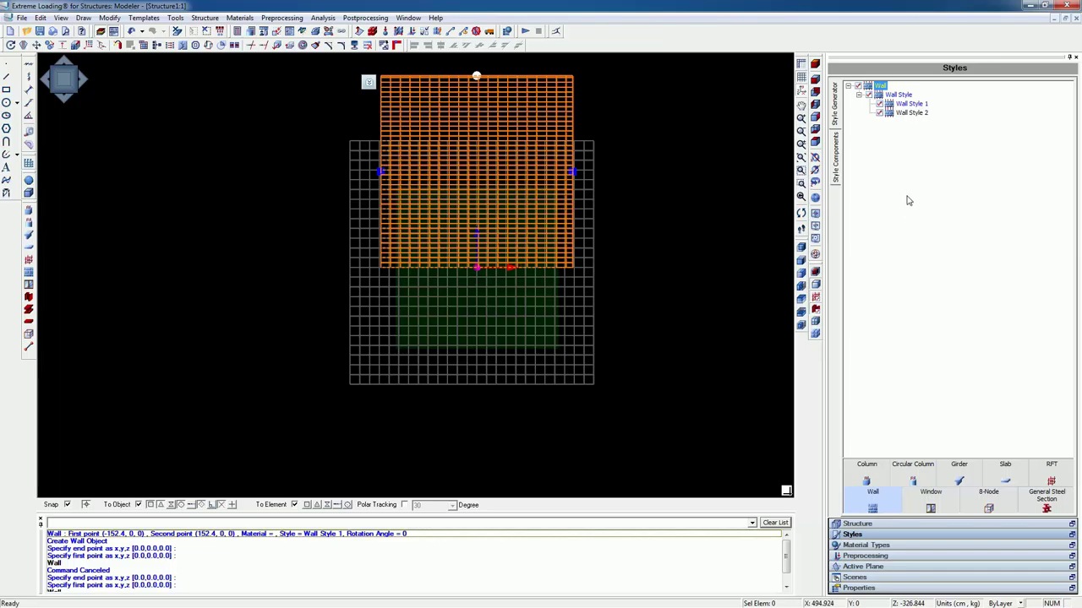
double_click(910, 104)
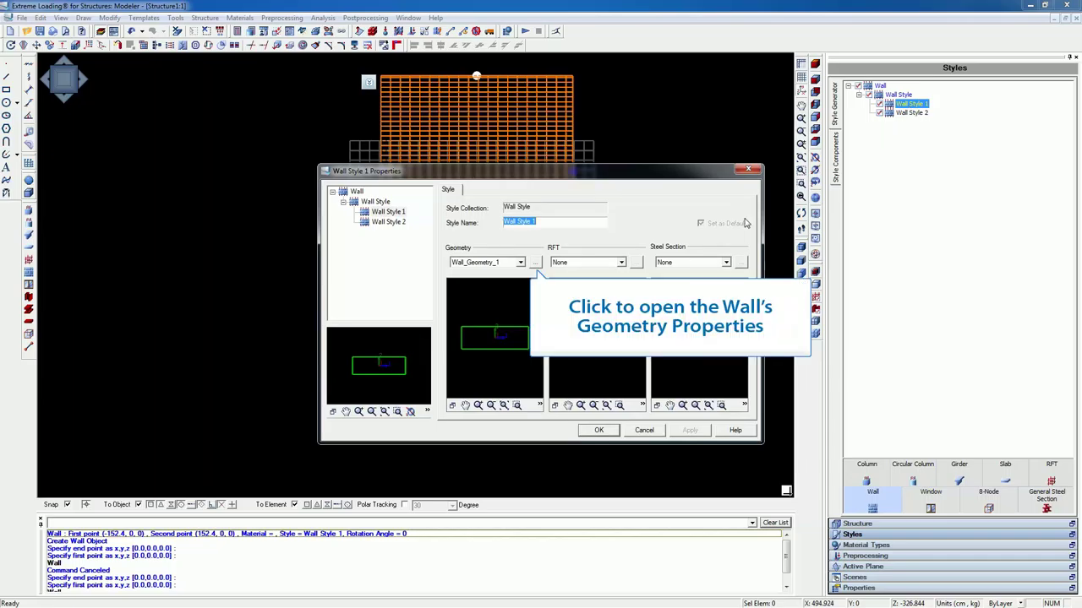
click(535, 262)
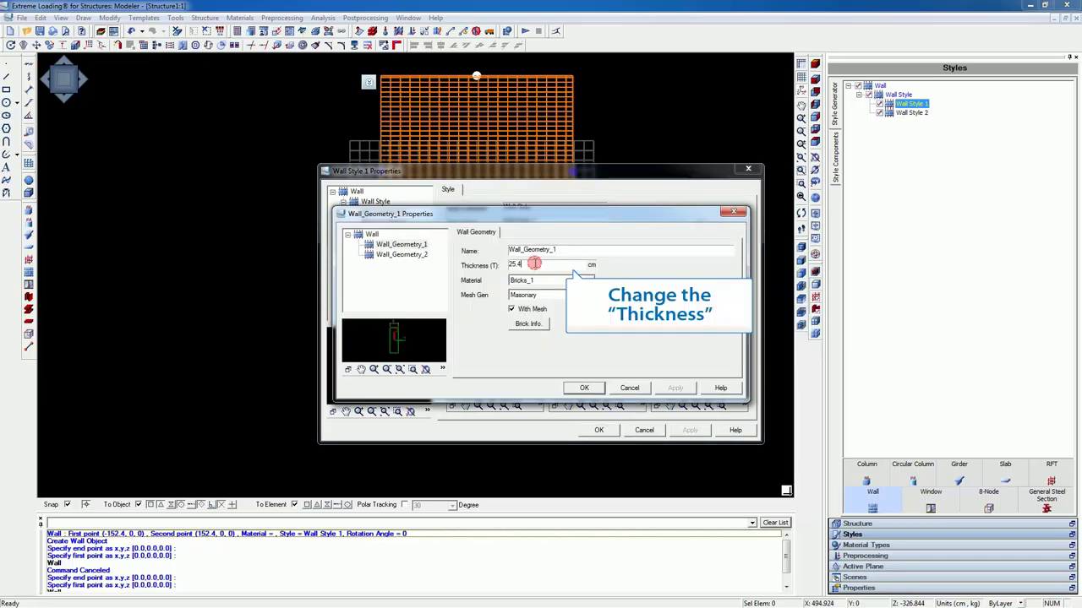
double_click(535, 264)
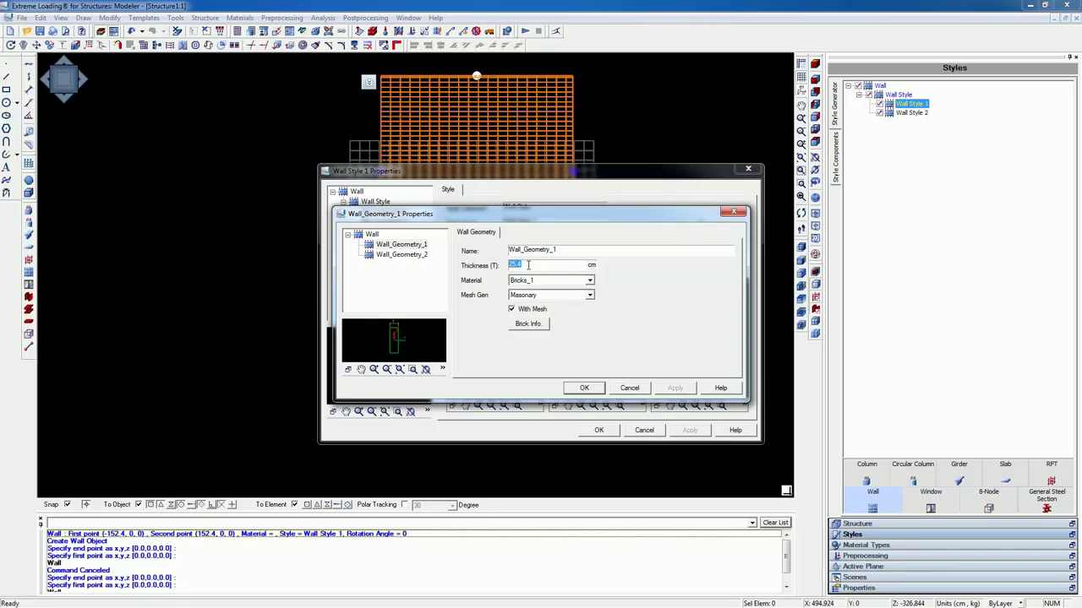
text(2)
- Set the wall geometry's brick dimensions to 30 cm length, 8 cm height and 25 cm width
click(528, 325)
click(480, 290)
drag(480, 290, 470, 290)
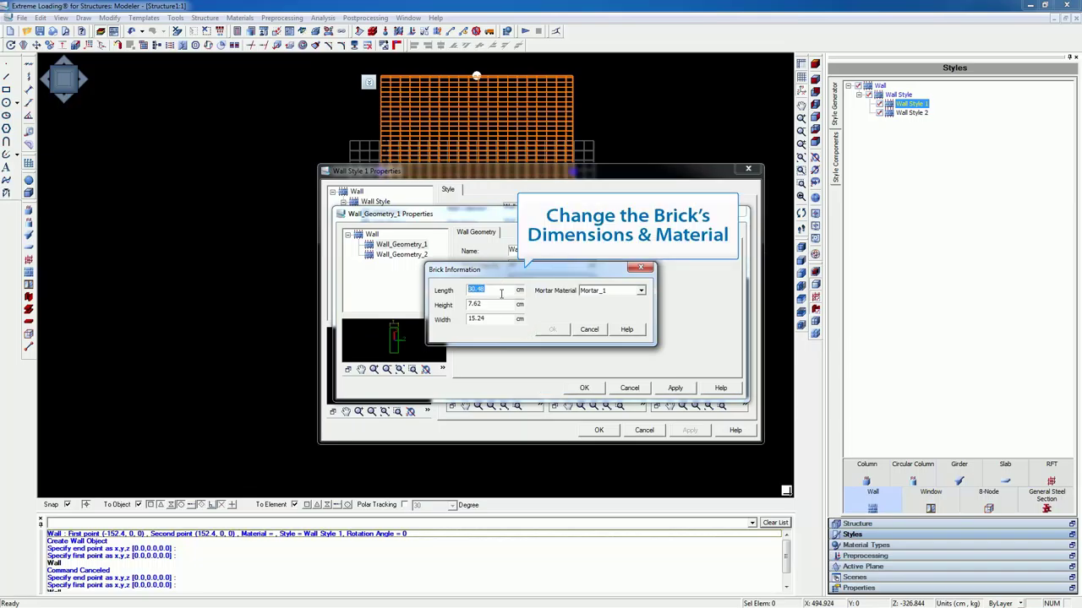
text(30)
drag(482, 304, 468, 304)
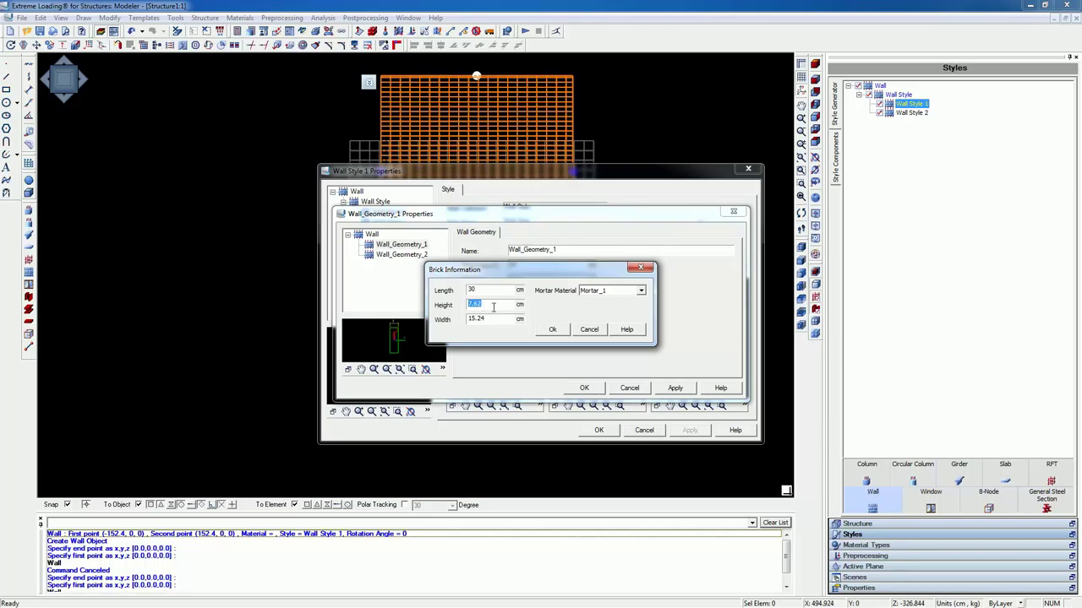
text(8)
drag(495, 319, 467, 322)
text(25)
click(551, 329)
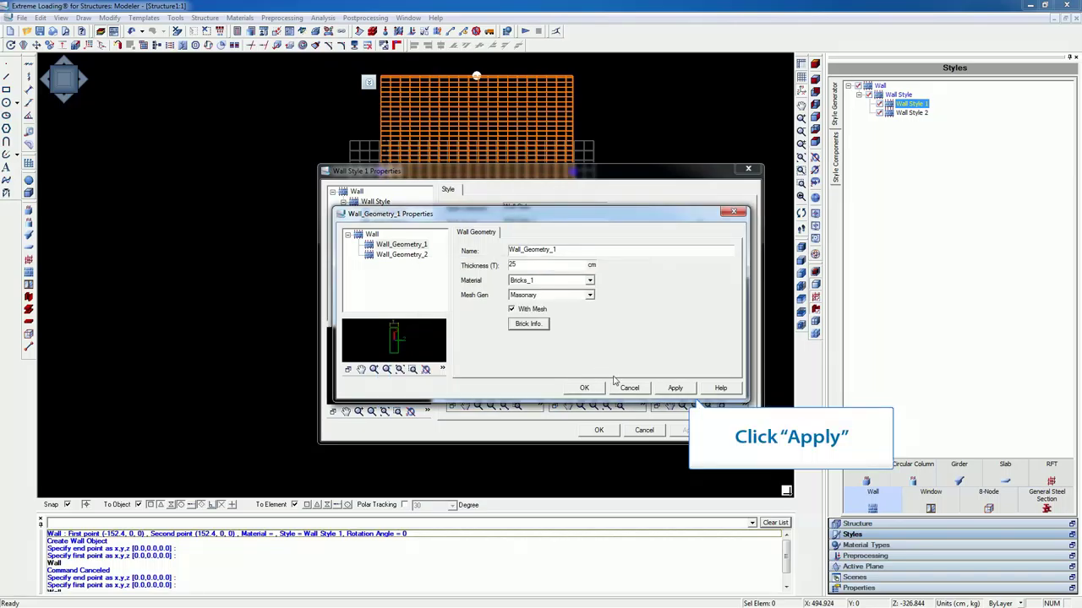
- Apply the wall geometry and style changes and show the model in isometric view
click(664, 388)
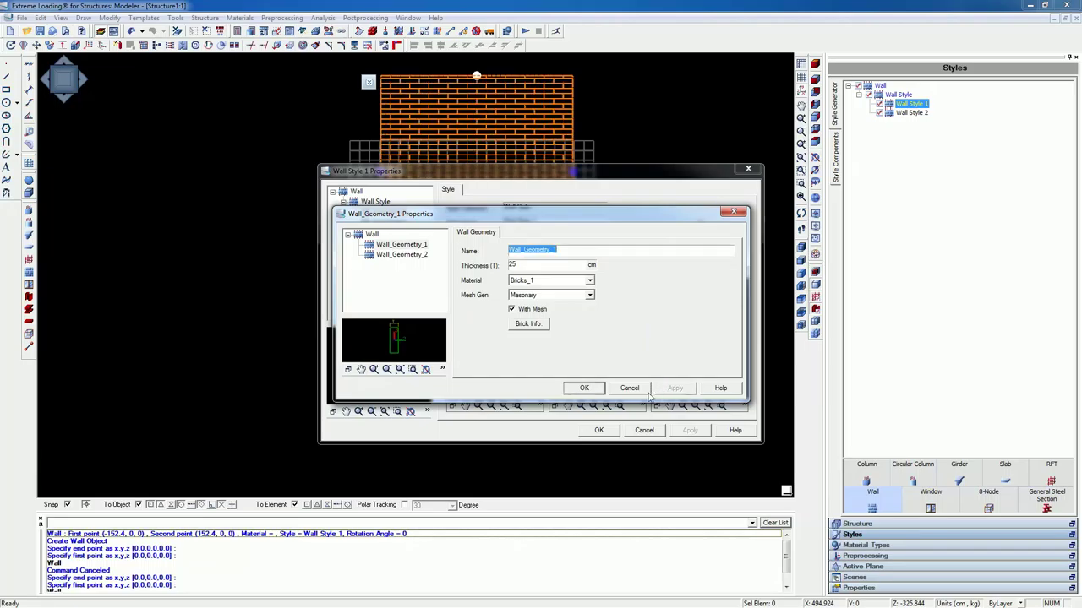
click(583, 389)
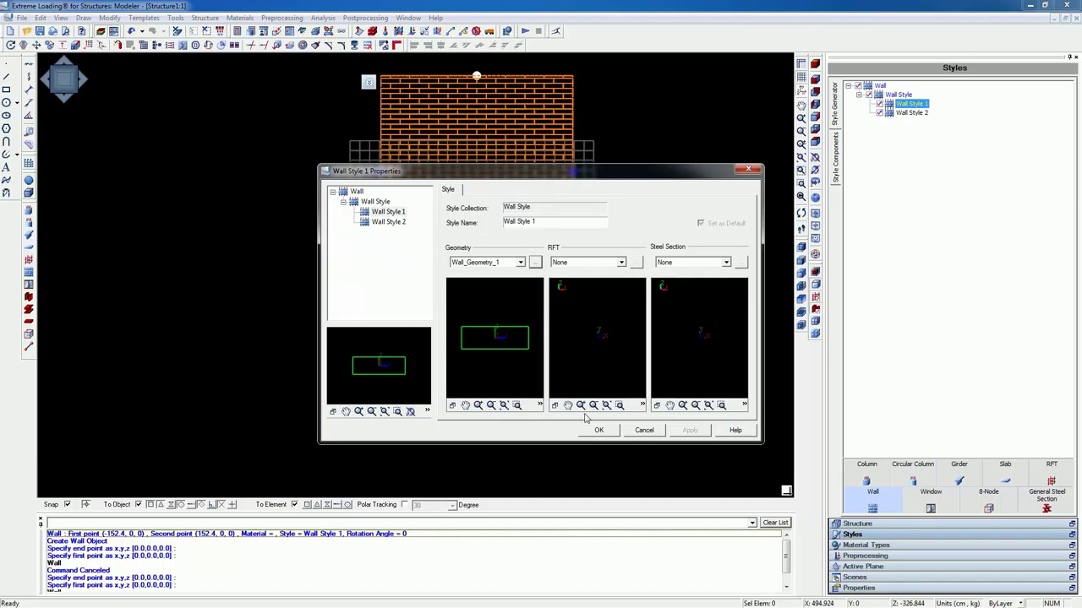
click(592, 432)
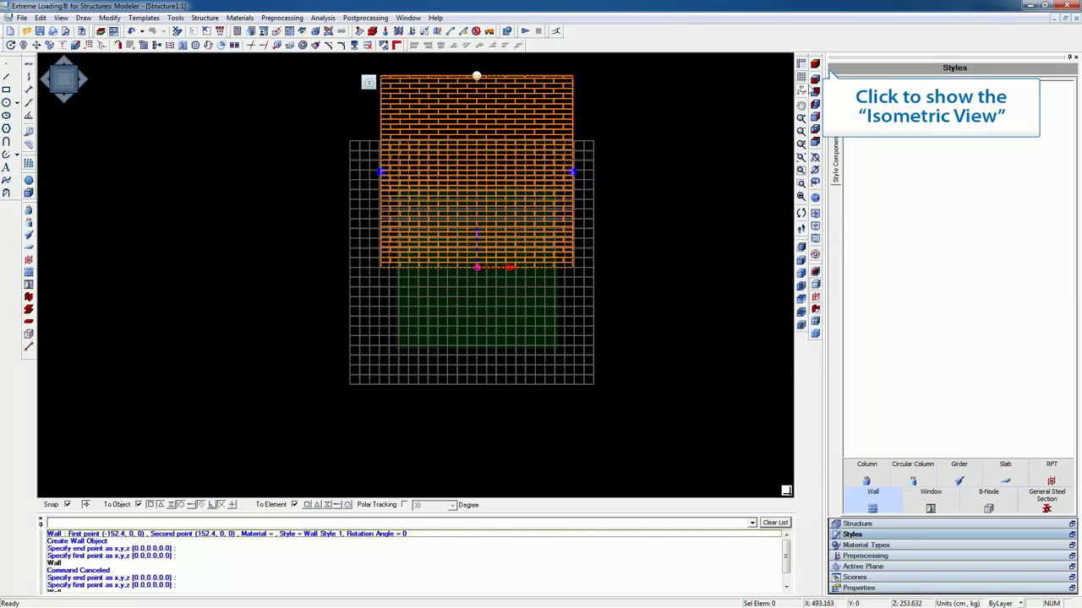
click(815, 65)
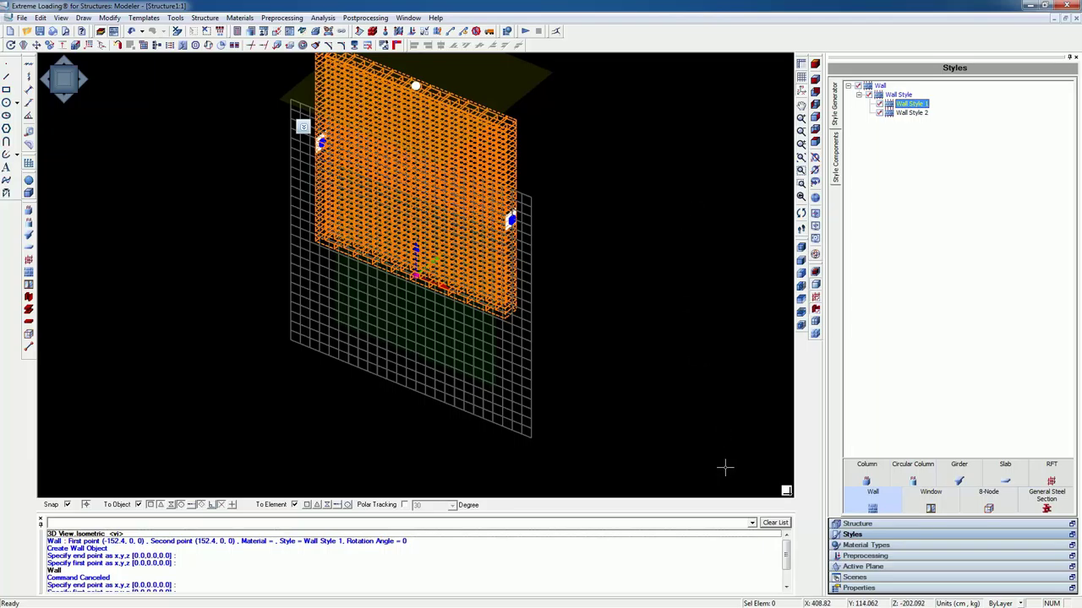
- Set the wall's element display mode to Solid and turn on Shrink
click(838, 589)
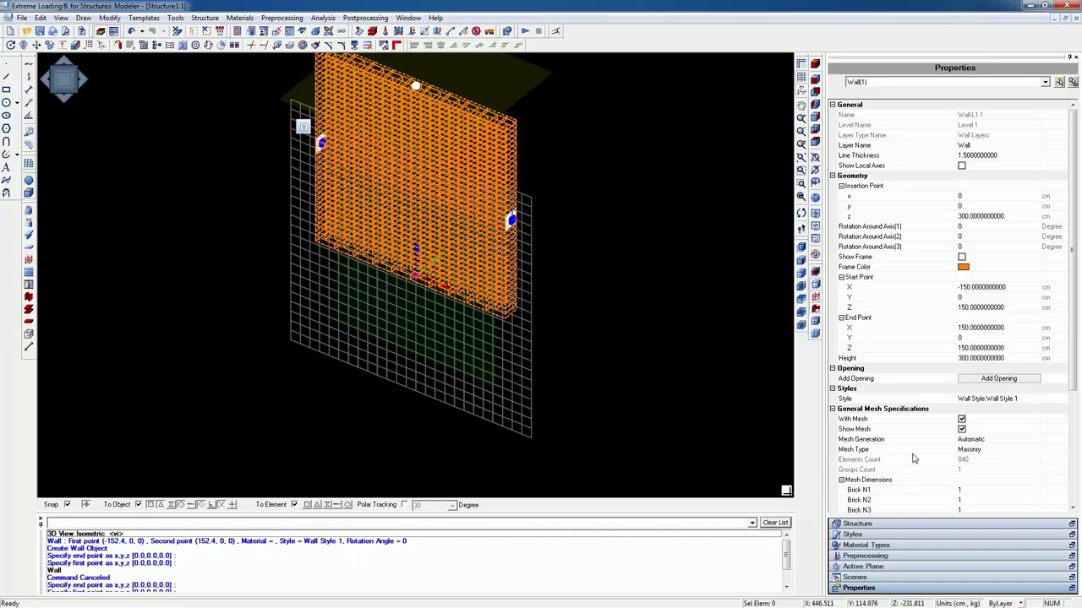
scroll(912, 458, down, 1)
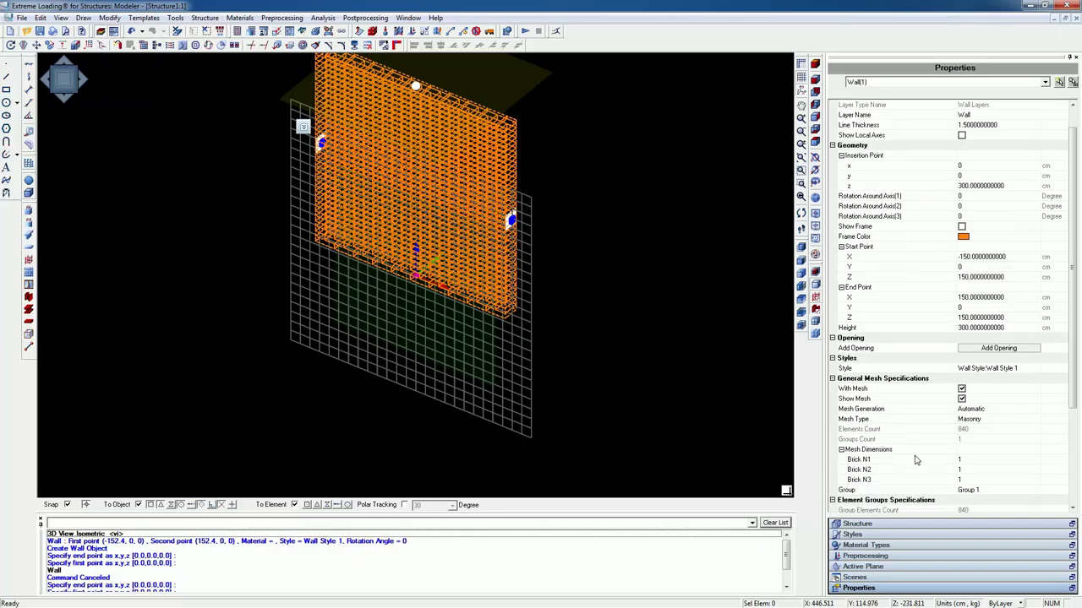
click(1071, 510)
click(1071, 509)
click(1070, 510)
click(1071, 510)
scroll(964, 452, down, 3)
click(995, 423)
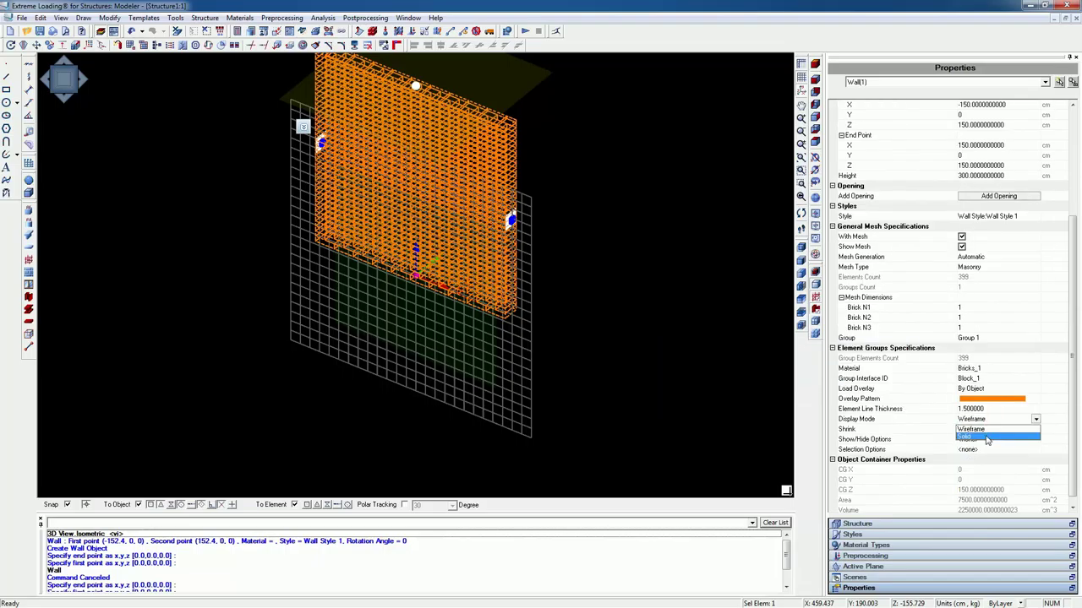
click(986, 436)
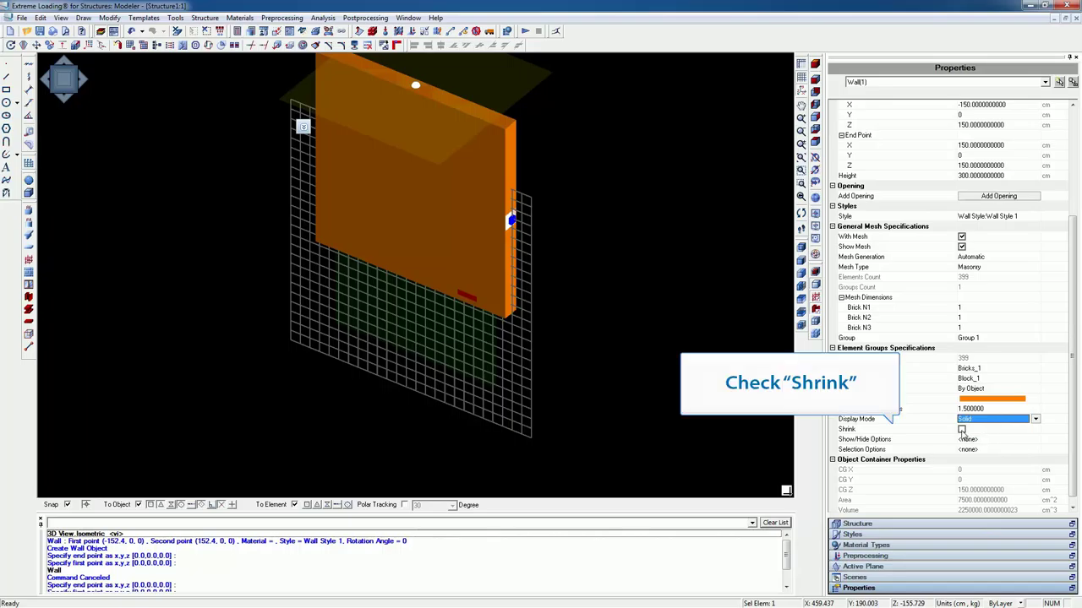
click(961, 430)
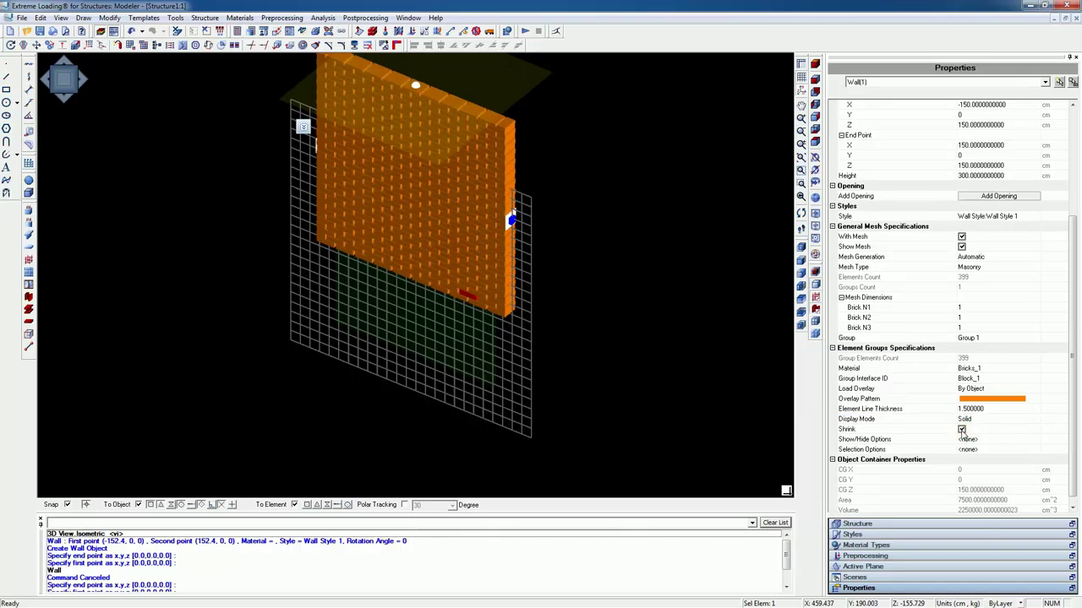
- Change the wall's mesh type to Normal for comparison and restore it to Masonry
click(950, 269)
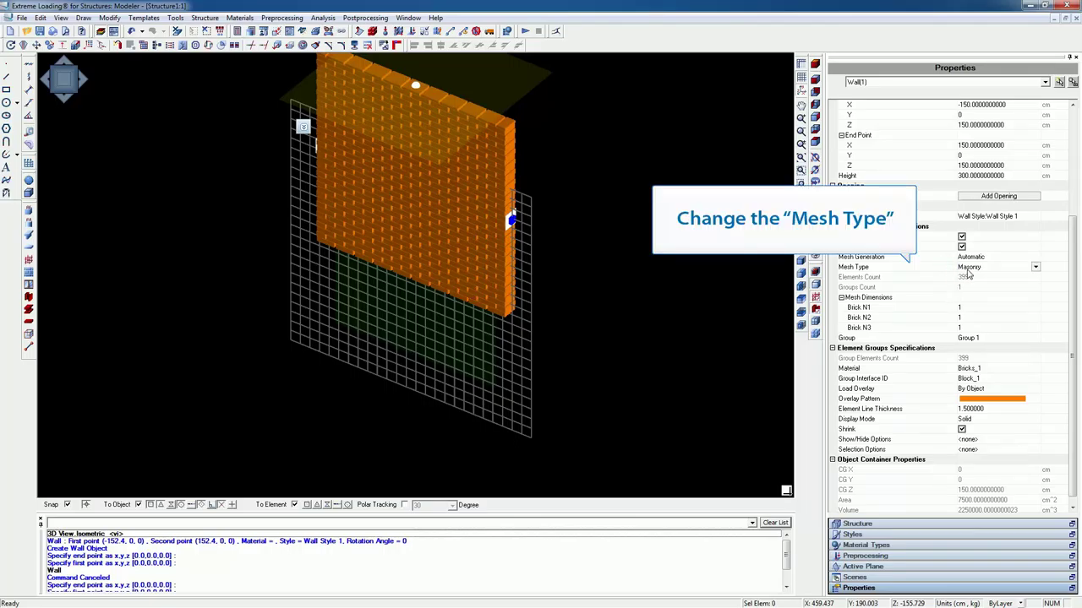
click(1036, 268)
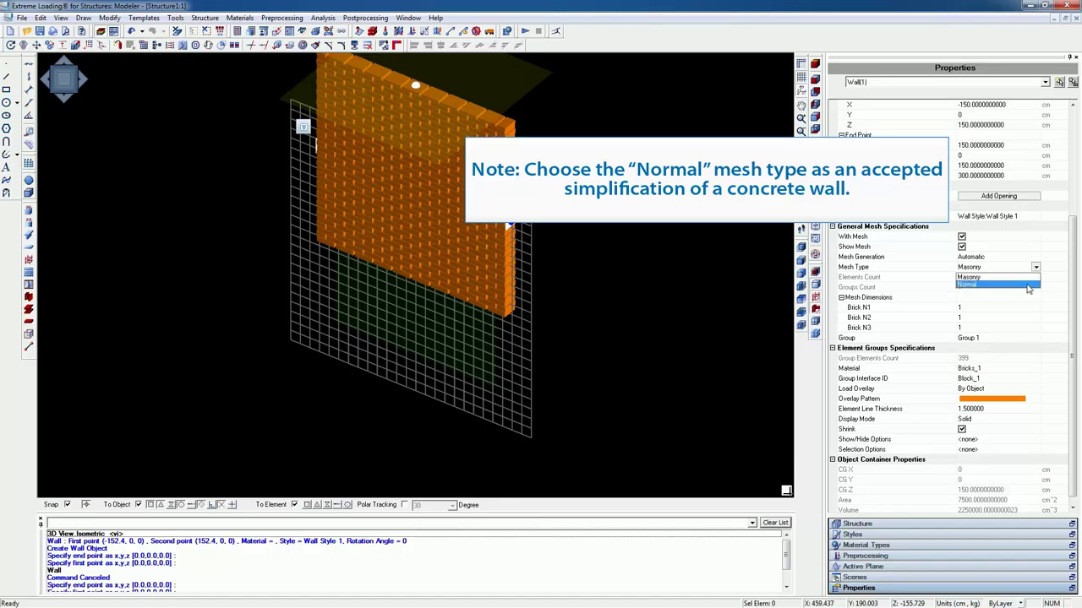
click(1027, 284)
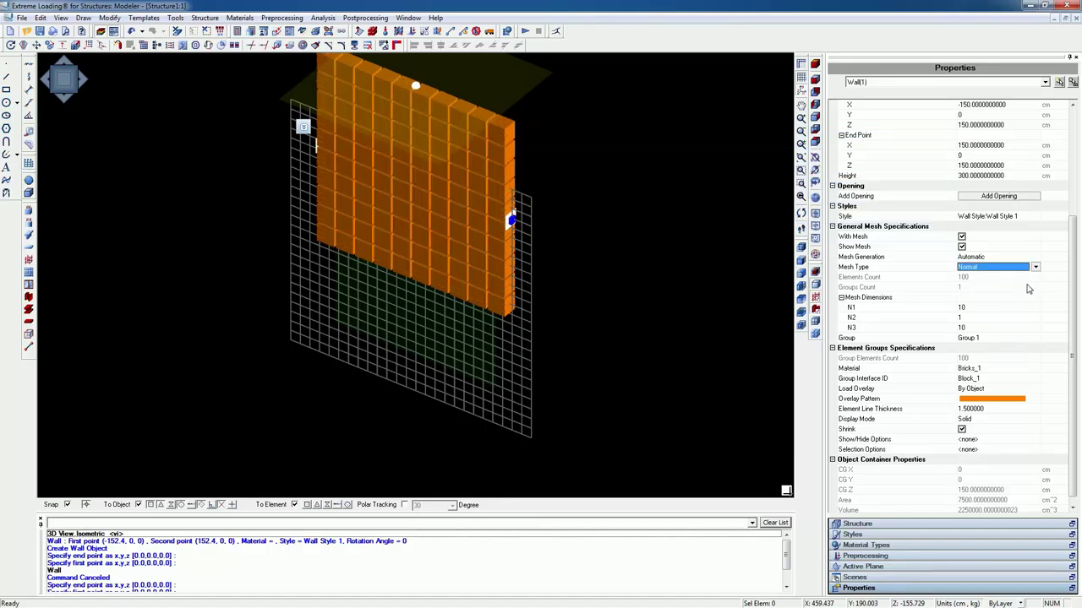
click(1032, 268)
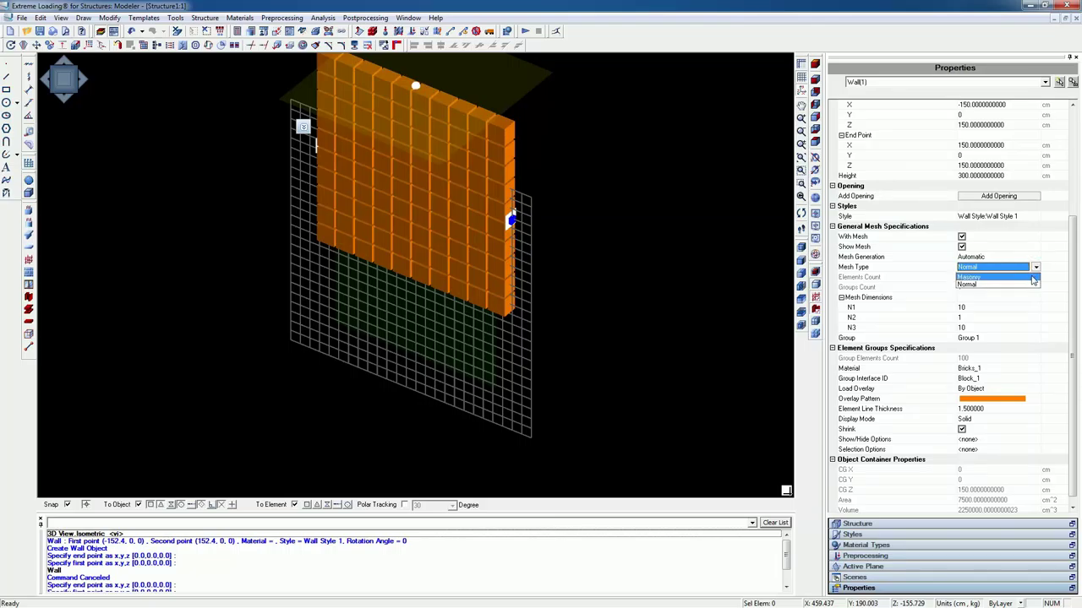
click(1032, 278)
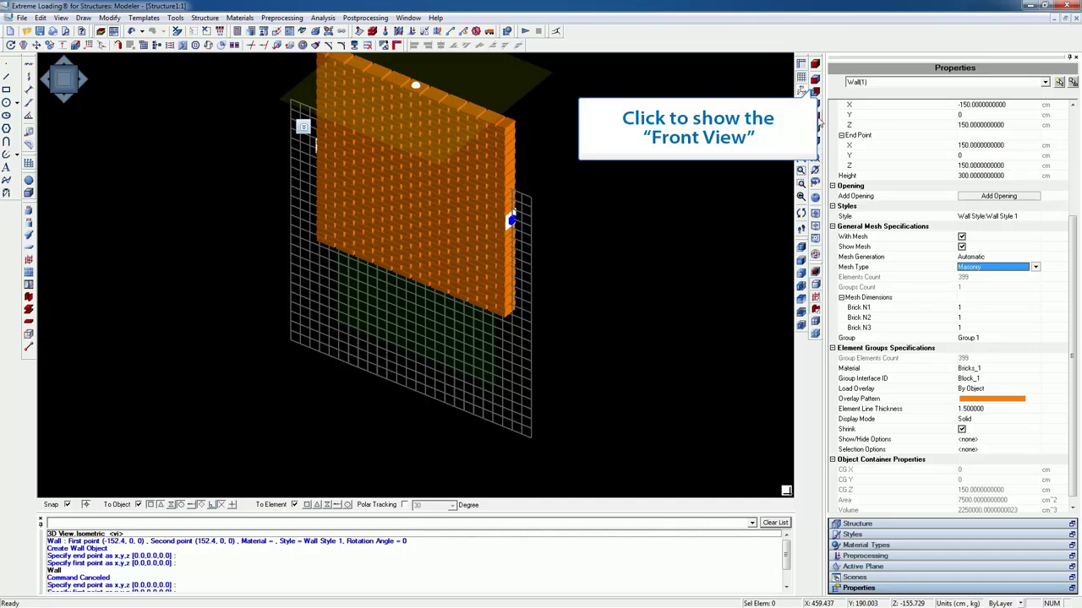
- Show the wall in front view with Shrink turned off and its display mode set to Wireframe
click(815, 87)
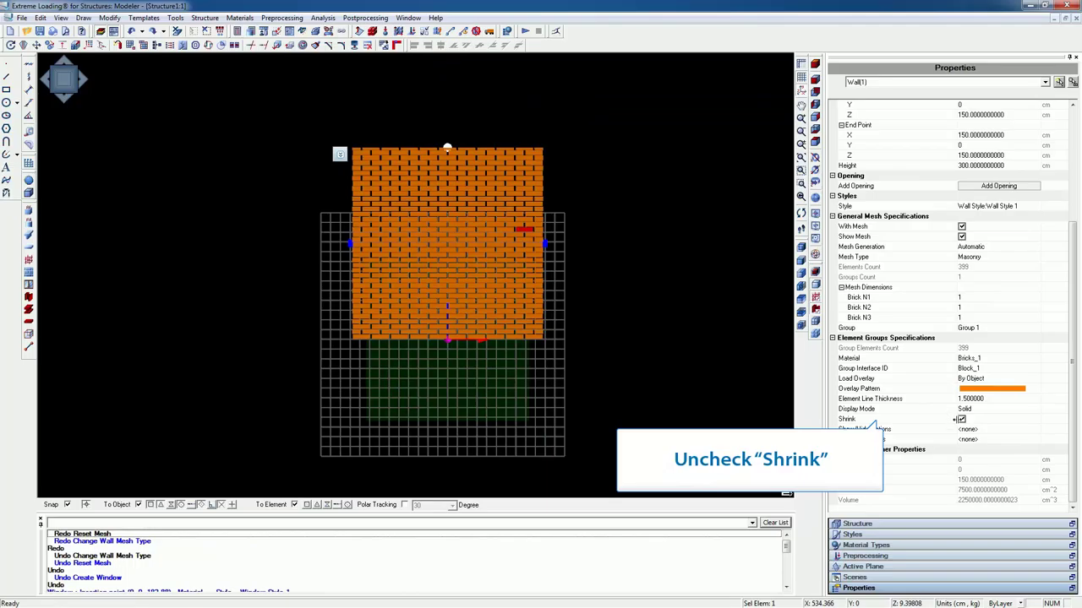
click(962, 420)
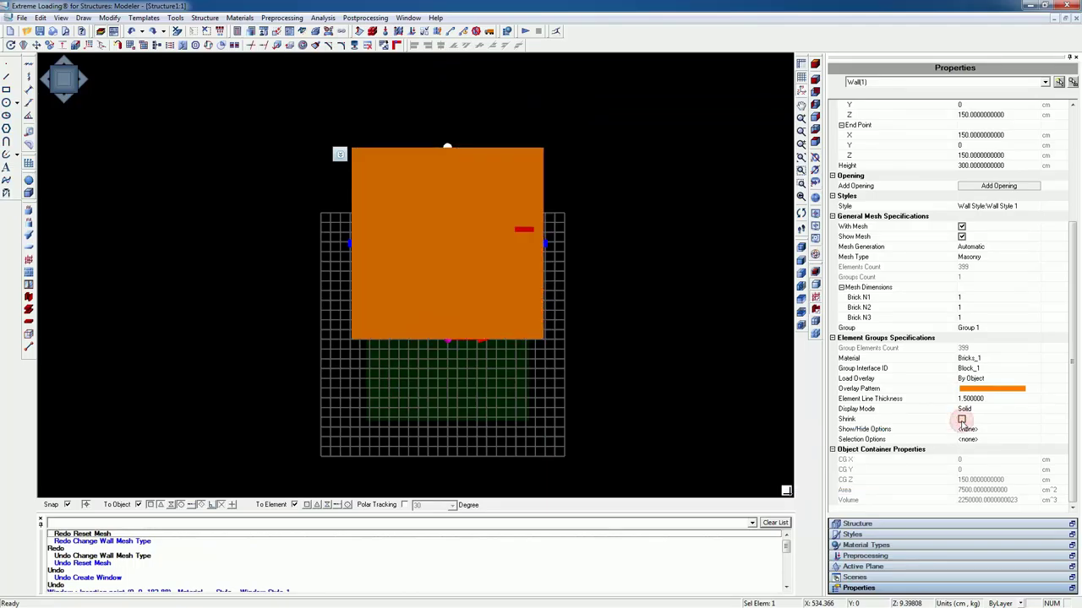
click(960, 408)
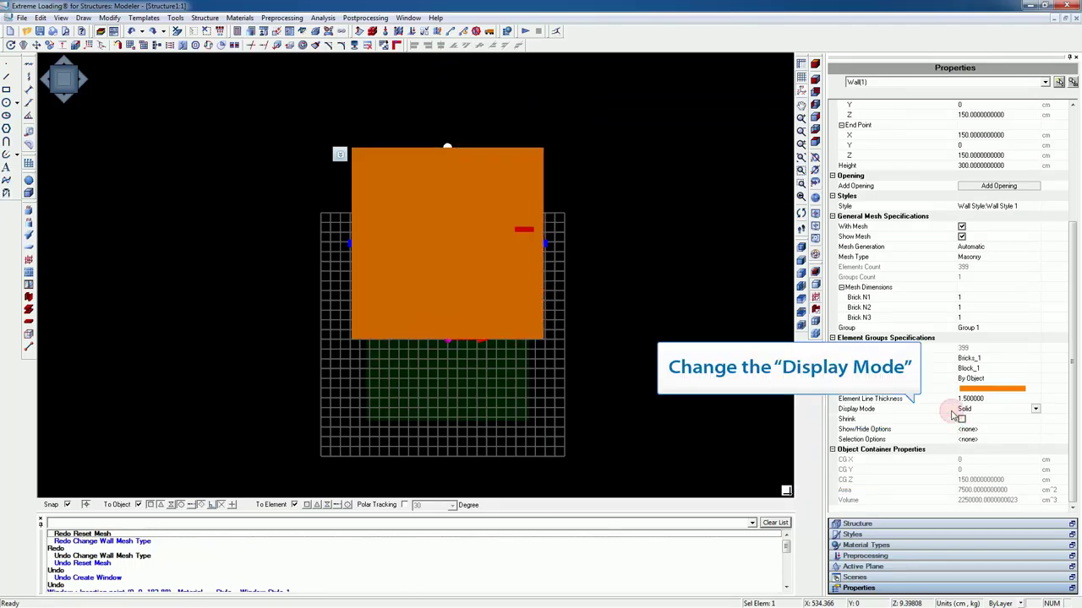
click(1035, 411)
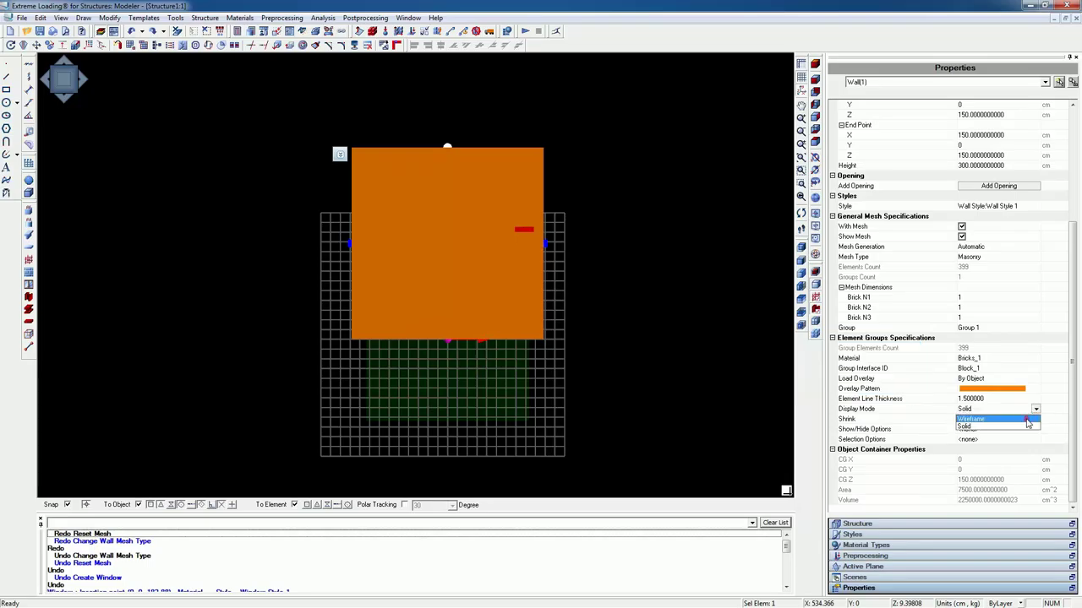
click(1022, 419)
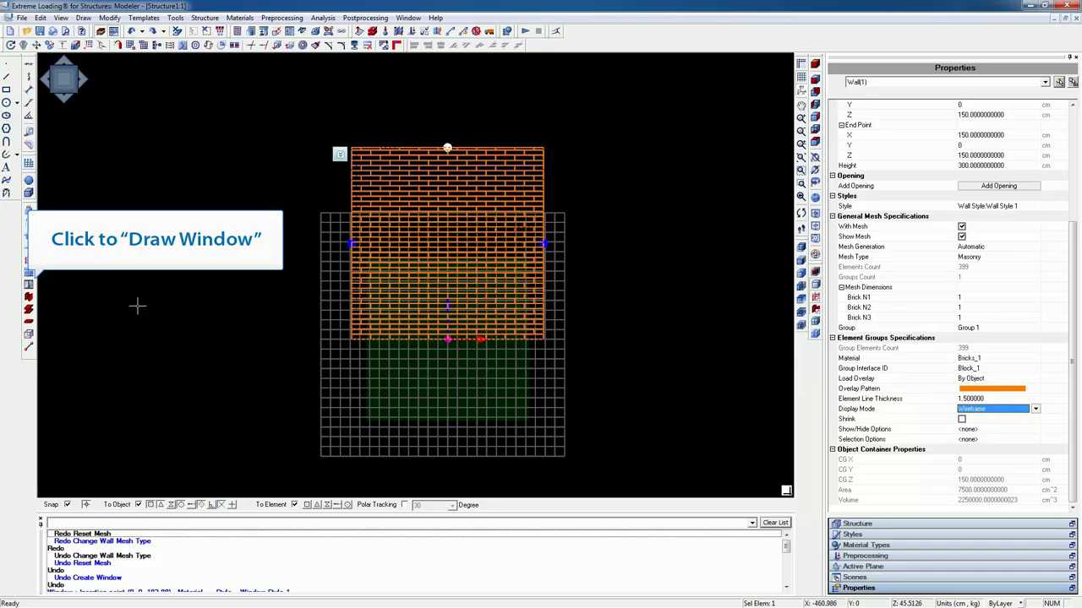
- Place a Window Style 1 window near the middle of the wall and set its insertion point Z to 190 cm
click(29, 284)
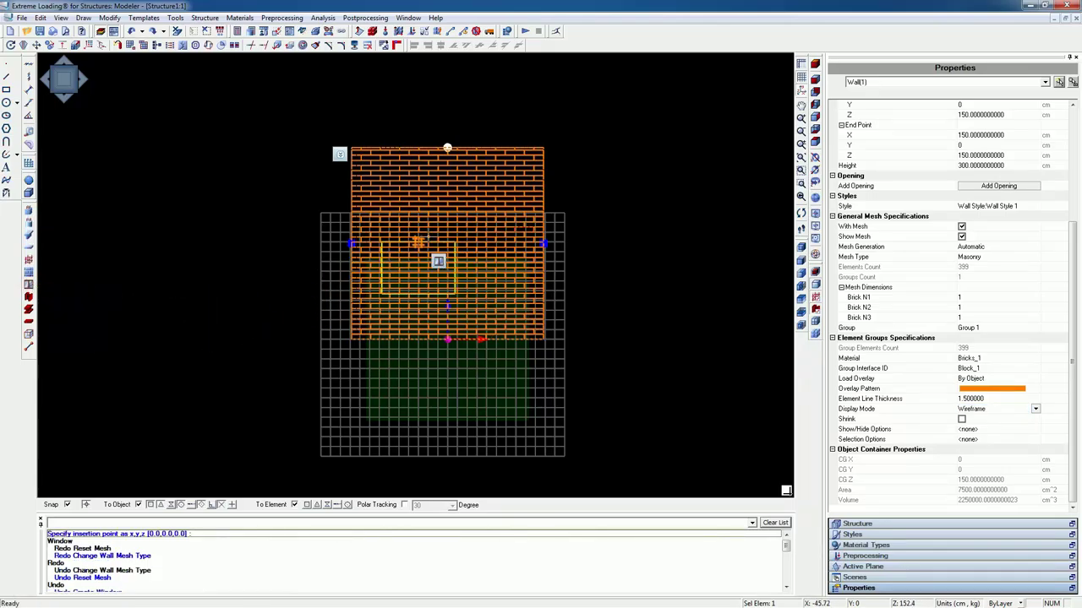
click(469, 244)
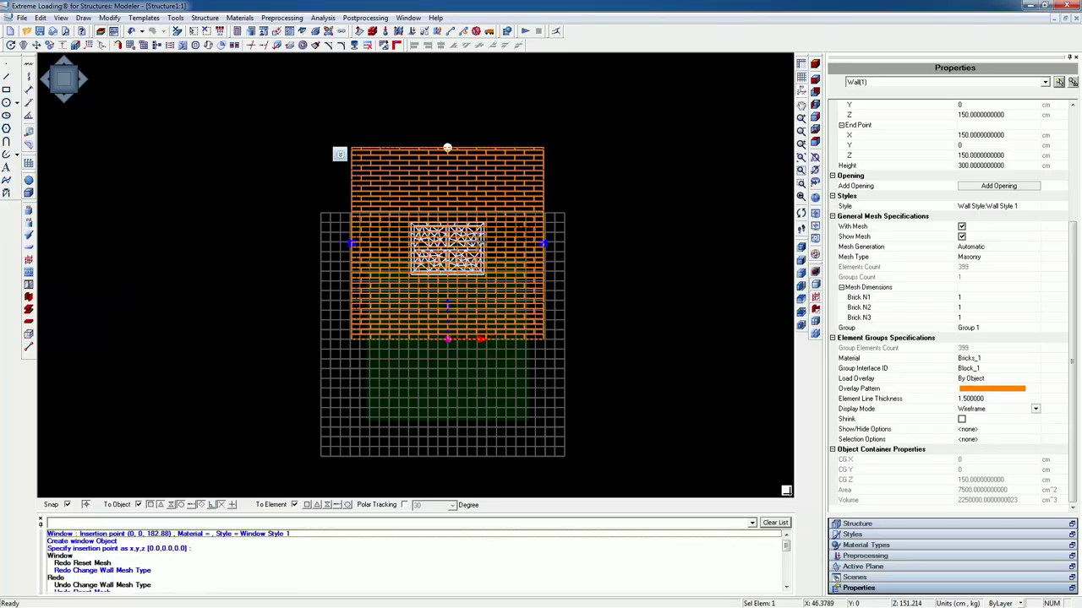
click(478, 243)
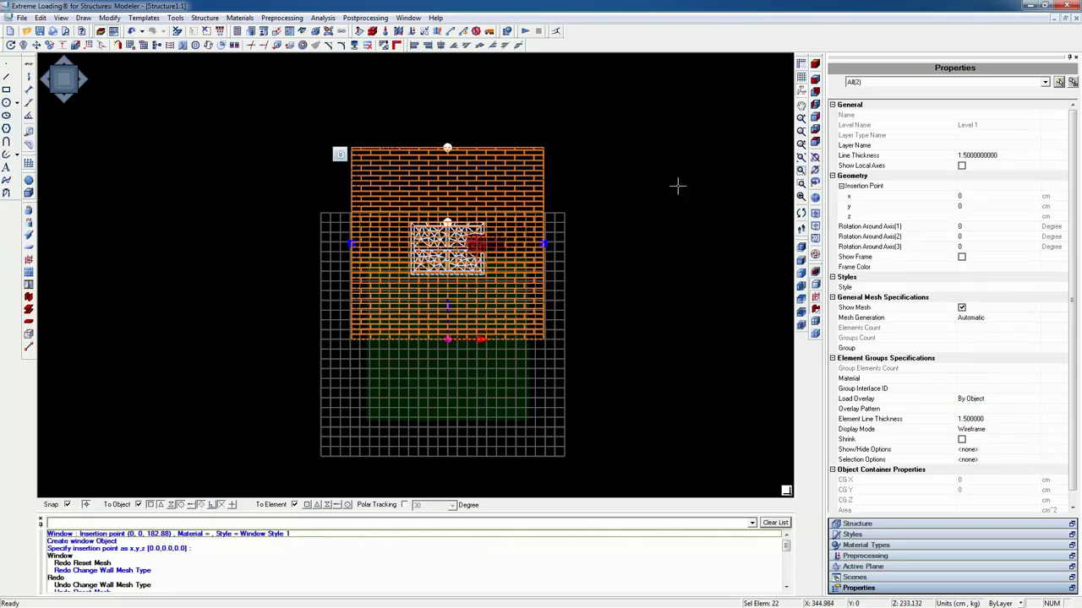
click(855, 85)
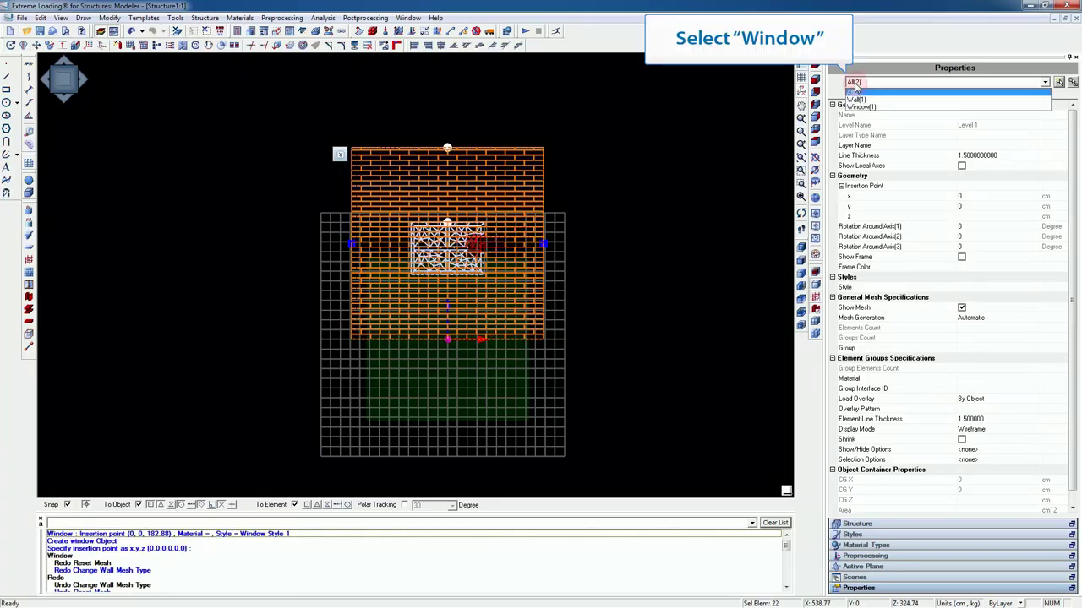
click(858, 107)
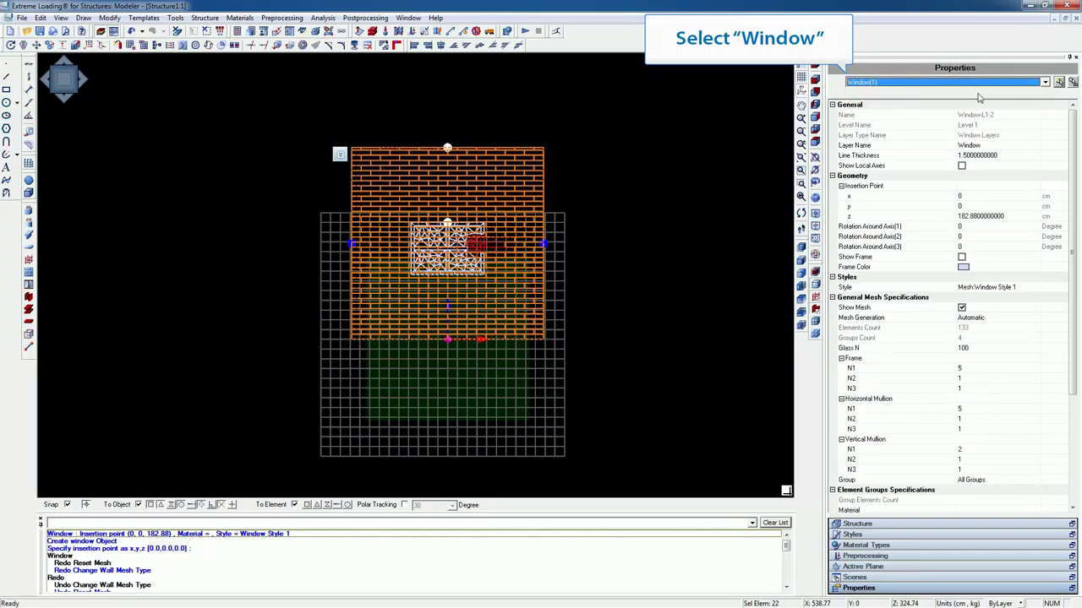
click(1058, 85)
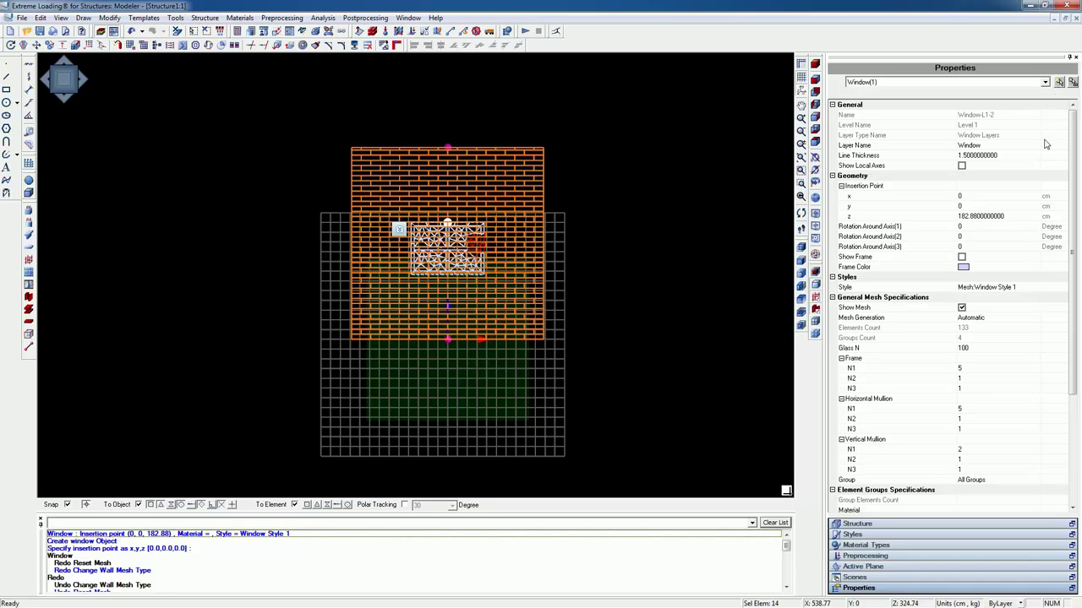
click(1015, 216)
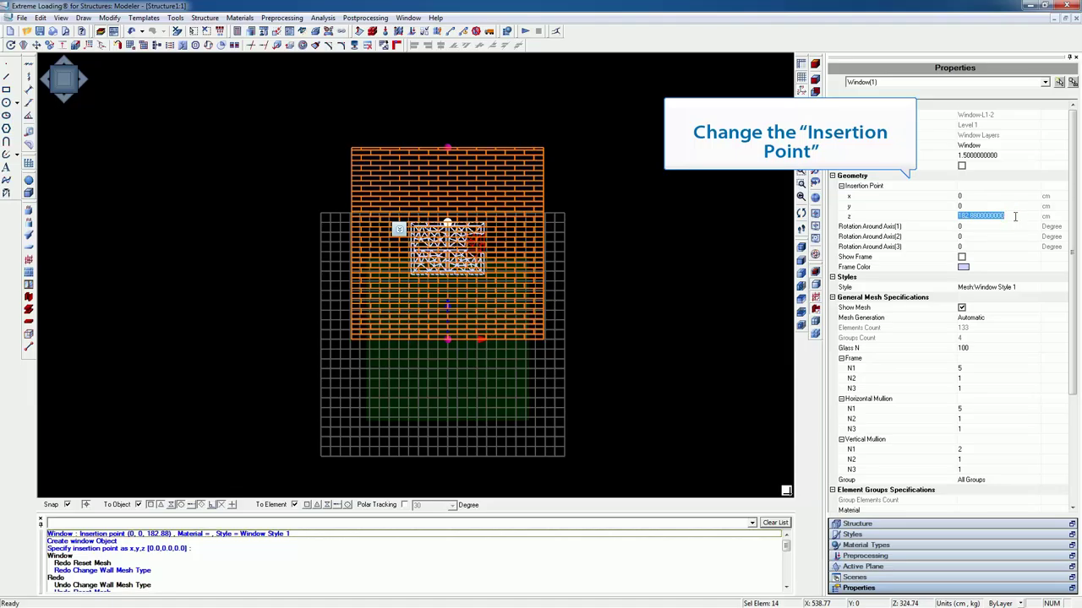
text(190)
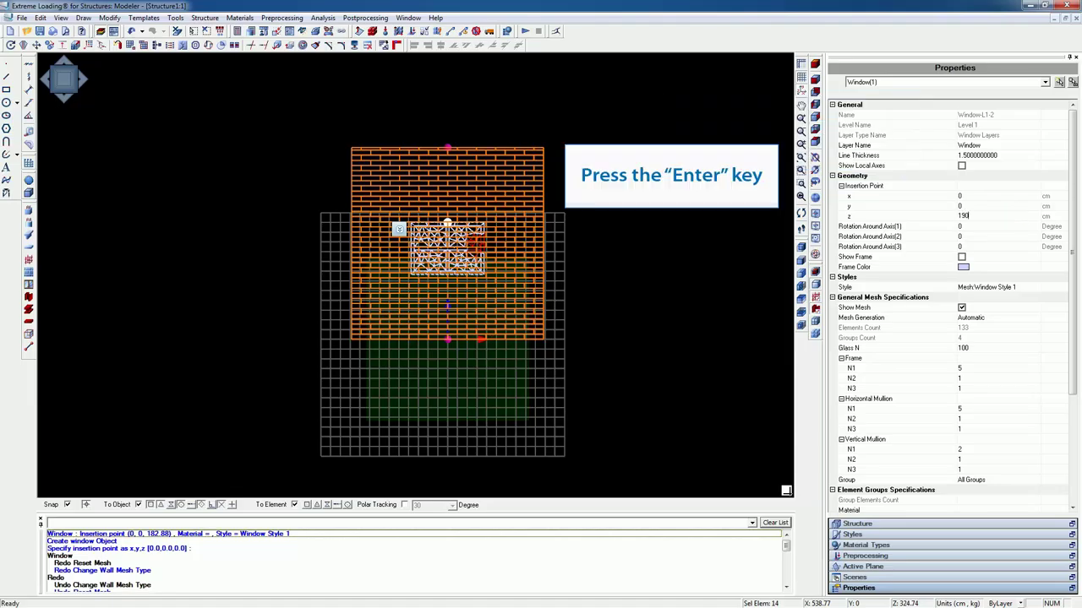
key(Return)
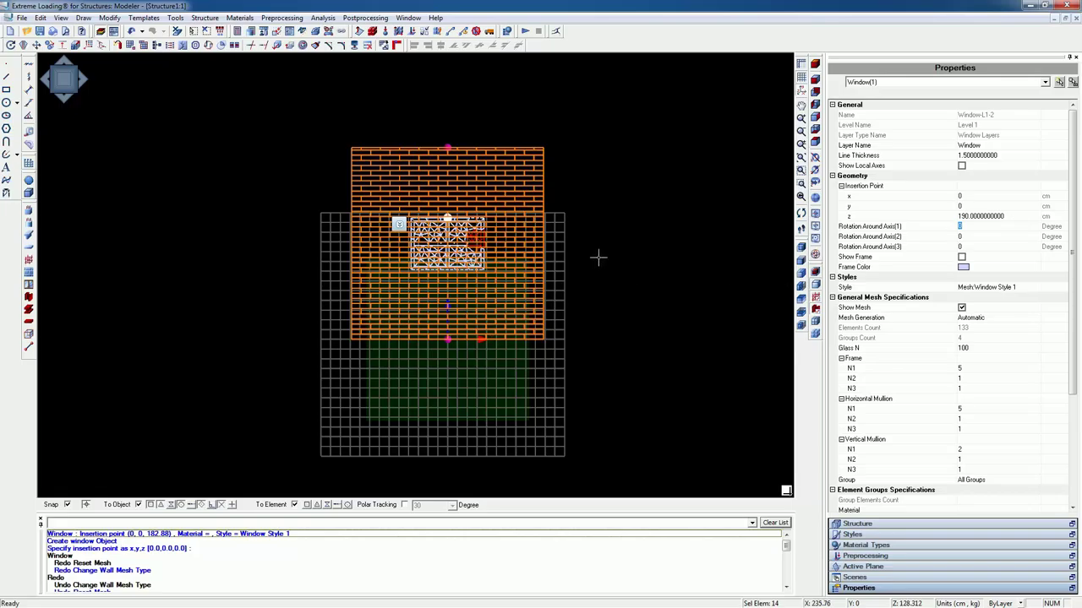
- Create a window opening from the selected wall and window, adjusting the window to the wall first, and check the model's integrity
drag(505, 276, 454, 273)
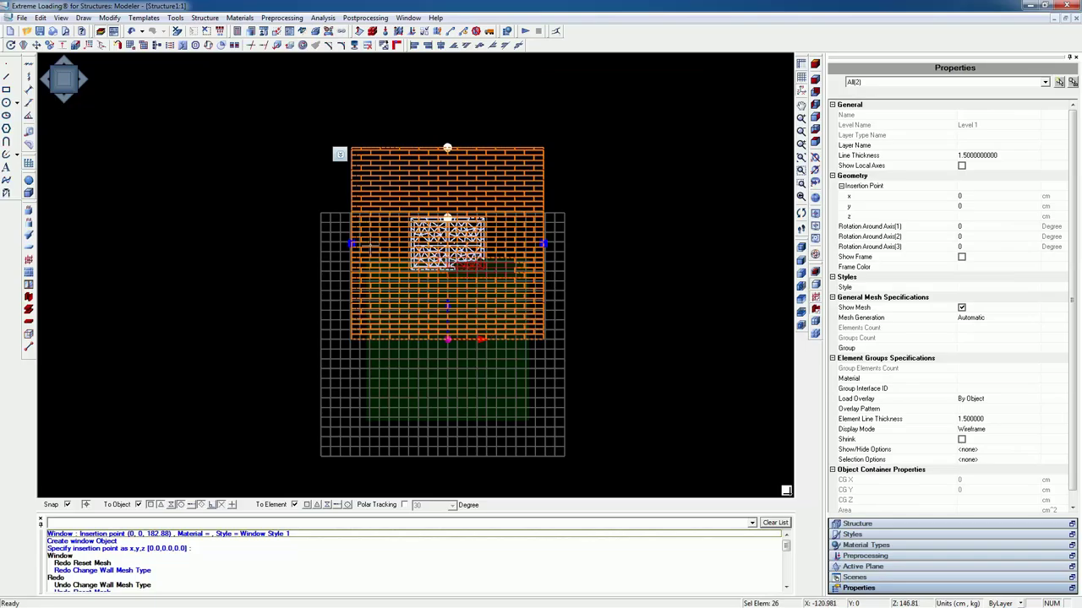
click(341, 156)
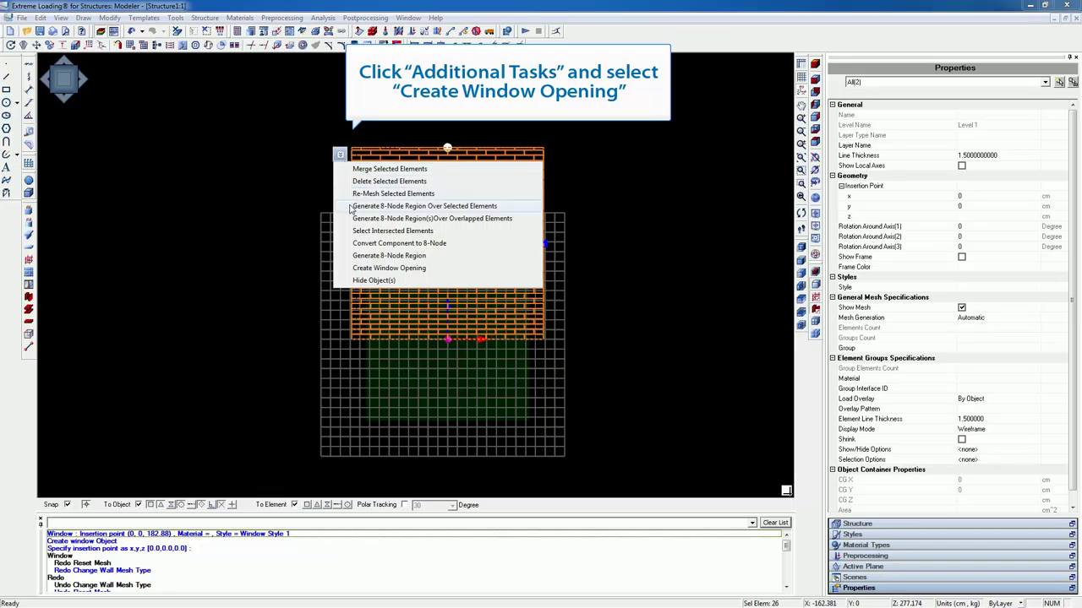
click(359, 270)
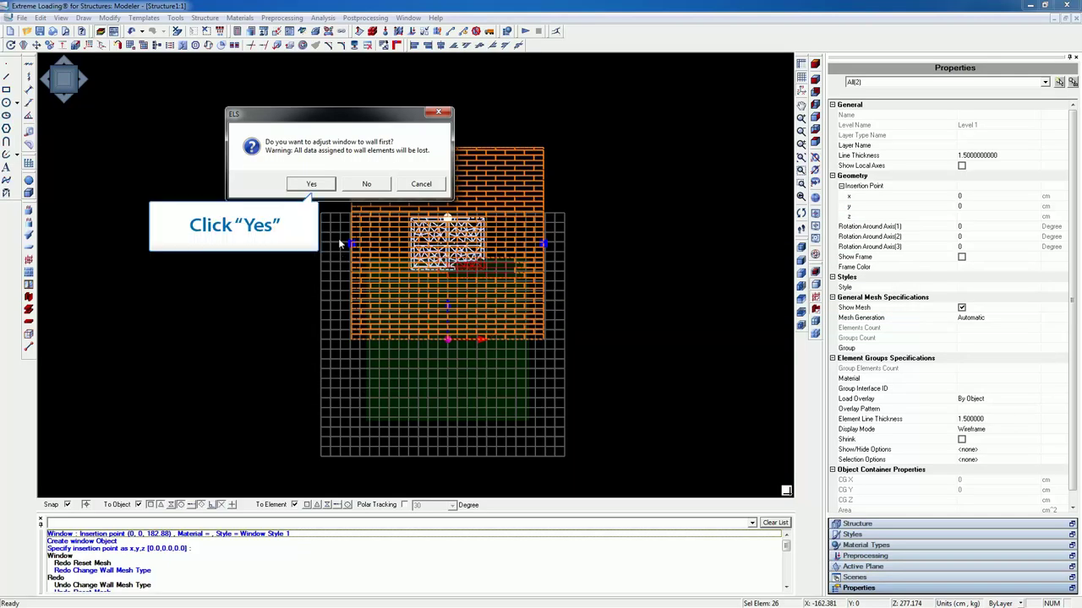
click(322, 187)
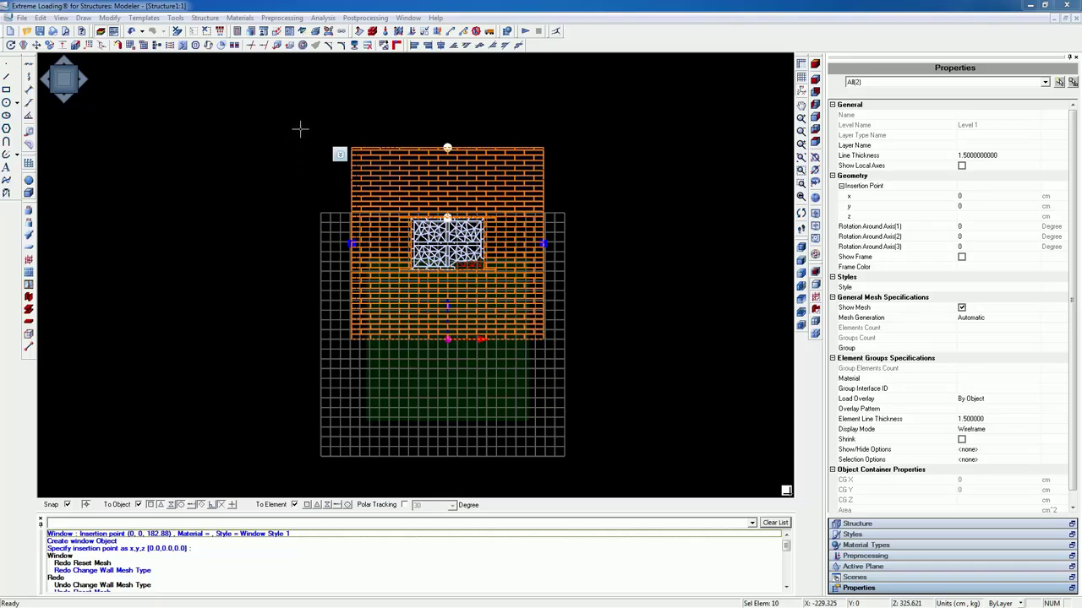
click(277, 47)
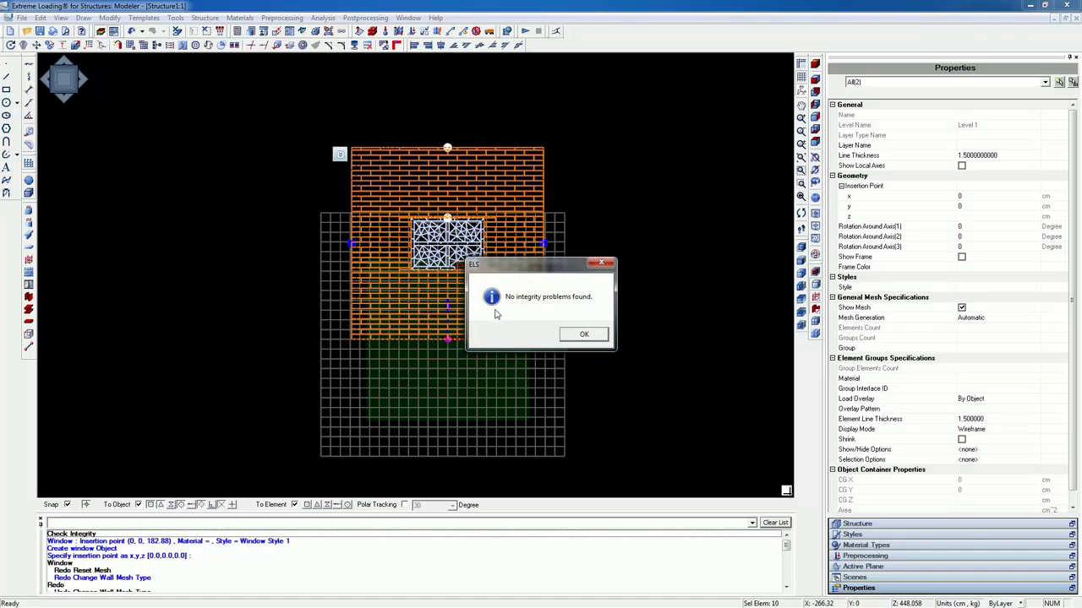
click(565, 338)
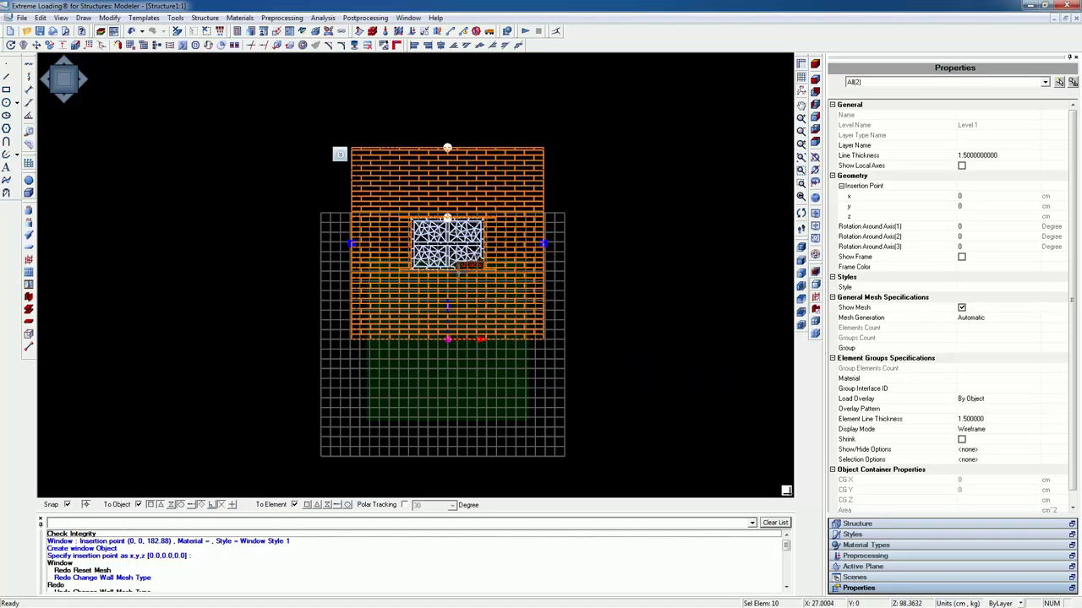
- Set the window's insertion point Z to 200 cm and check the model's integrity, dismissing the proposed cut without applying it
click(448, 245)
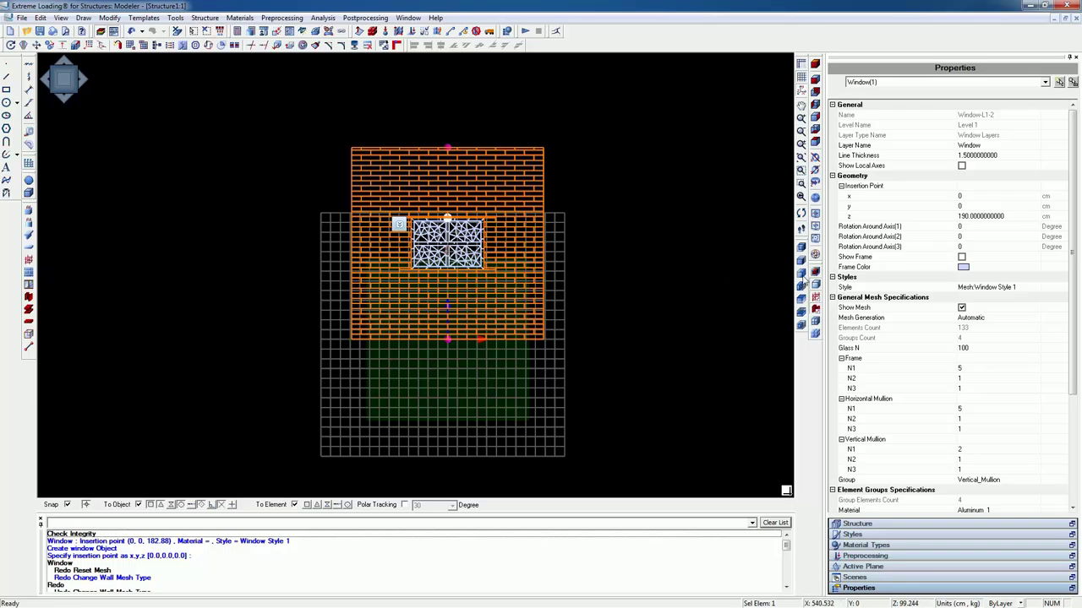
click(972, 217)
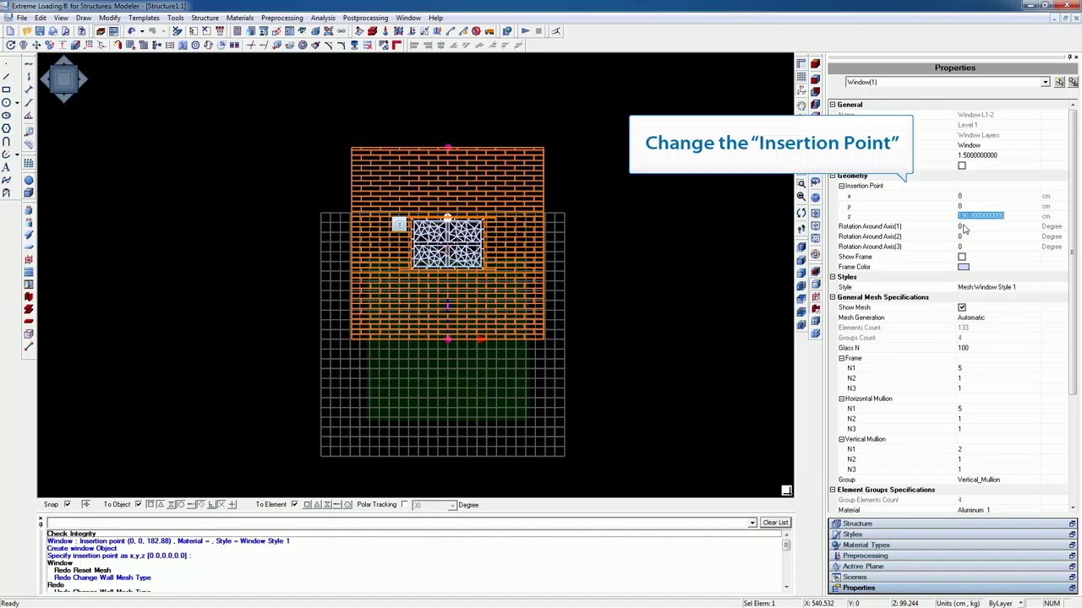
text(2)
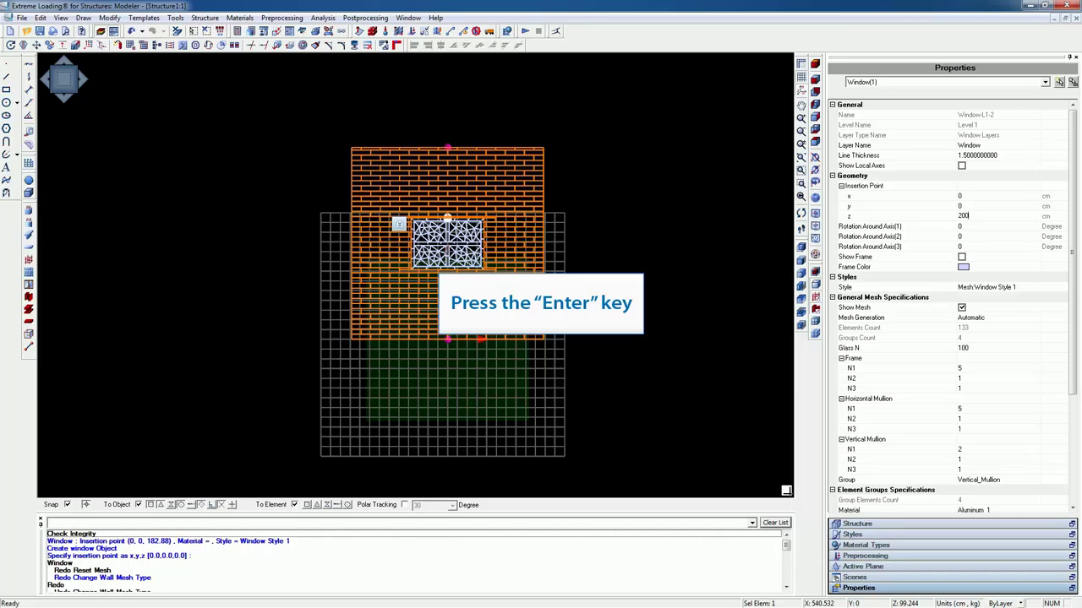
key(Return)
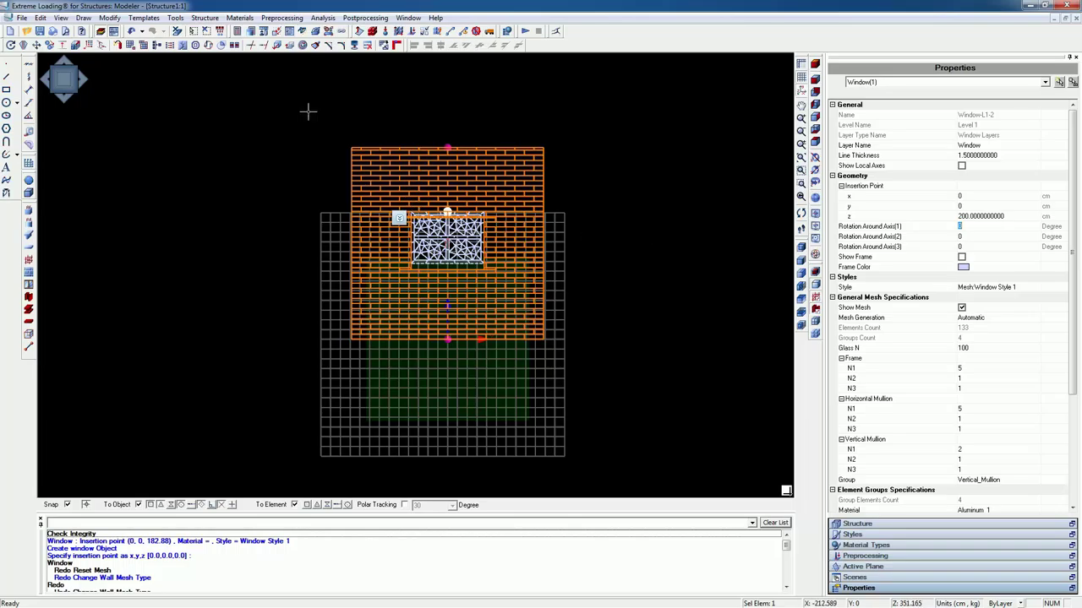
click(278, 46)
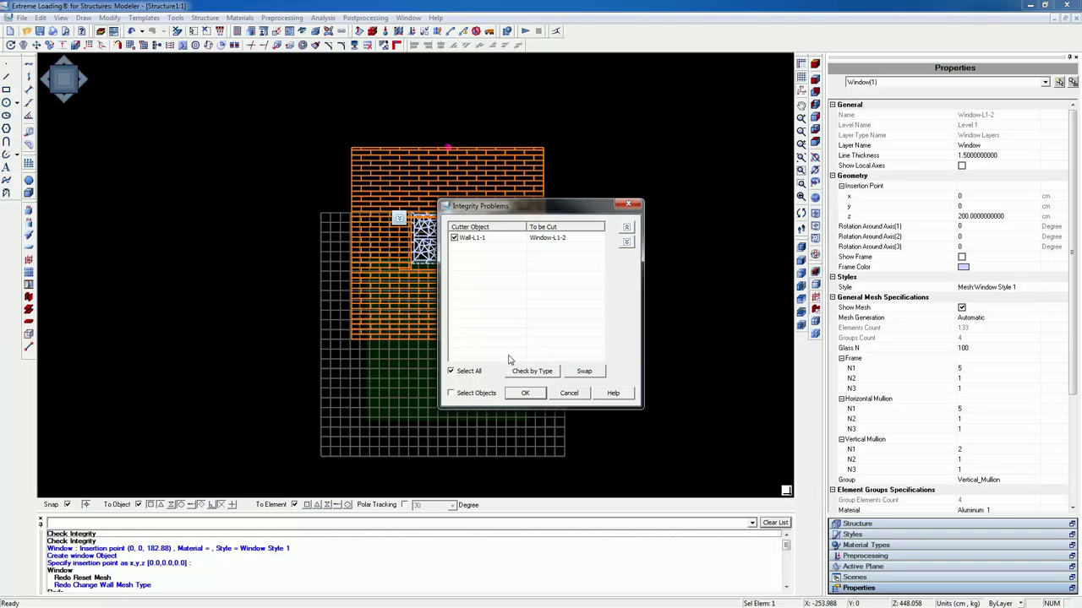
click(559, 393)
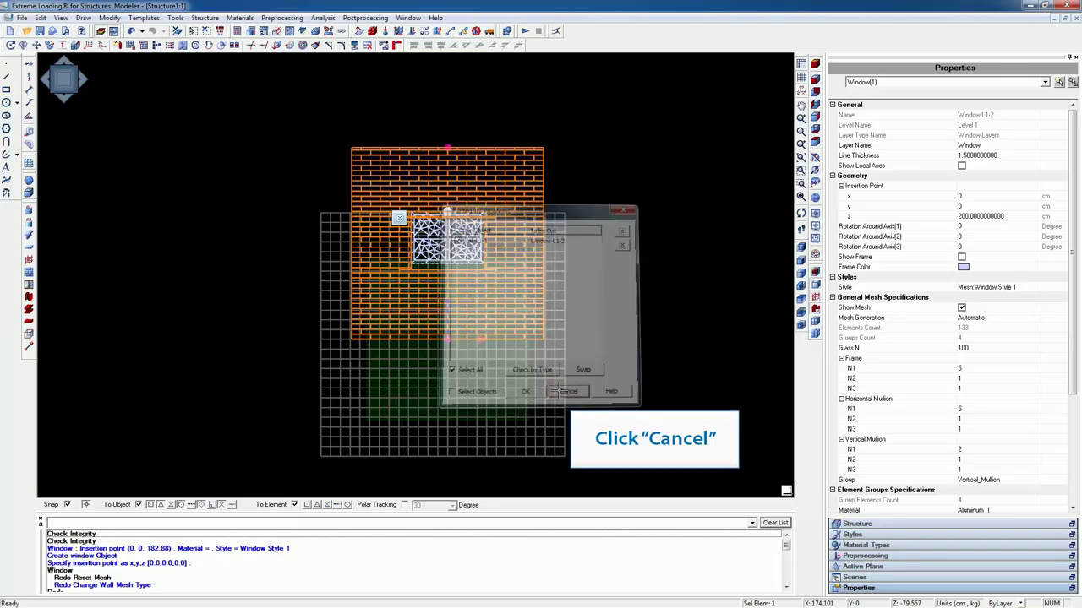
- Set the wall opening's upper distance to 100 cm to match the moved window and recheck the model's integrity
click(478, 320)
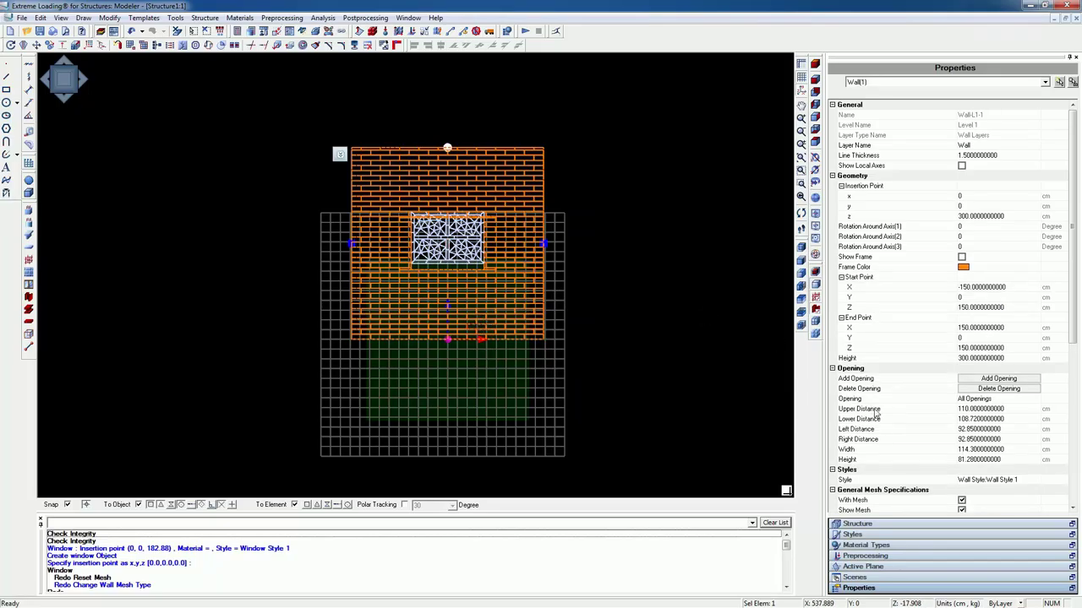
scroll(900, 429, down, 5)
click(962, 258)
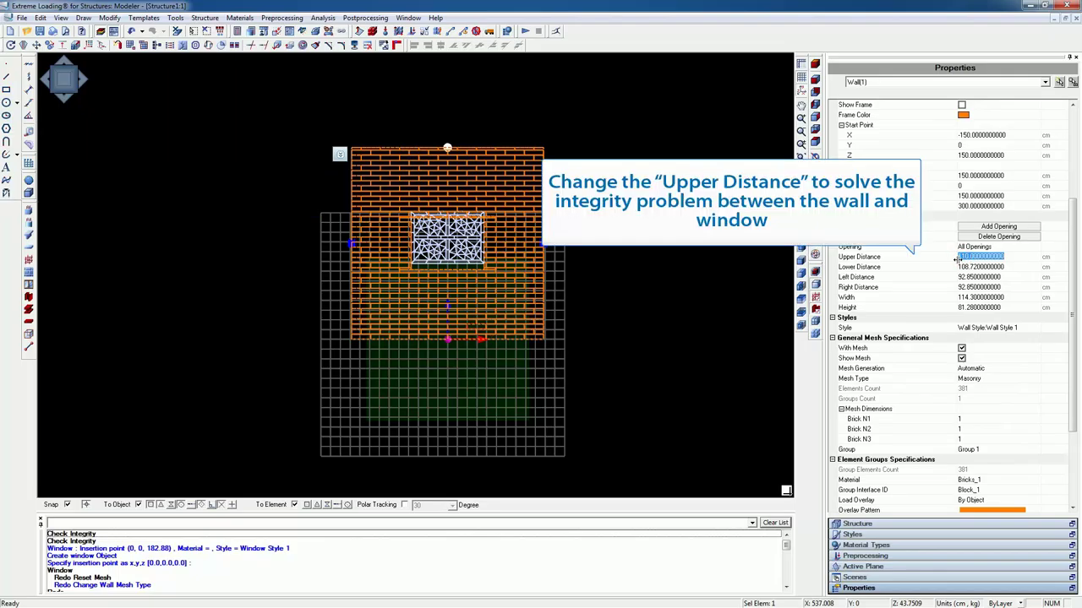
text(100)
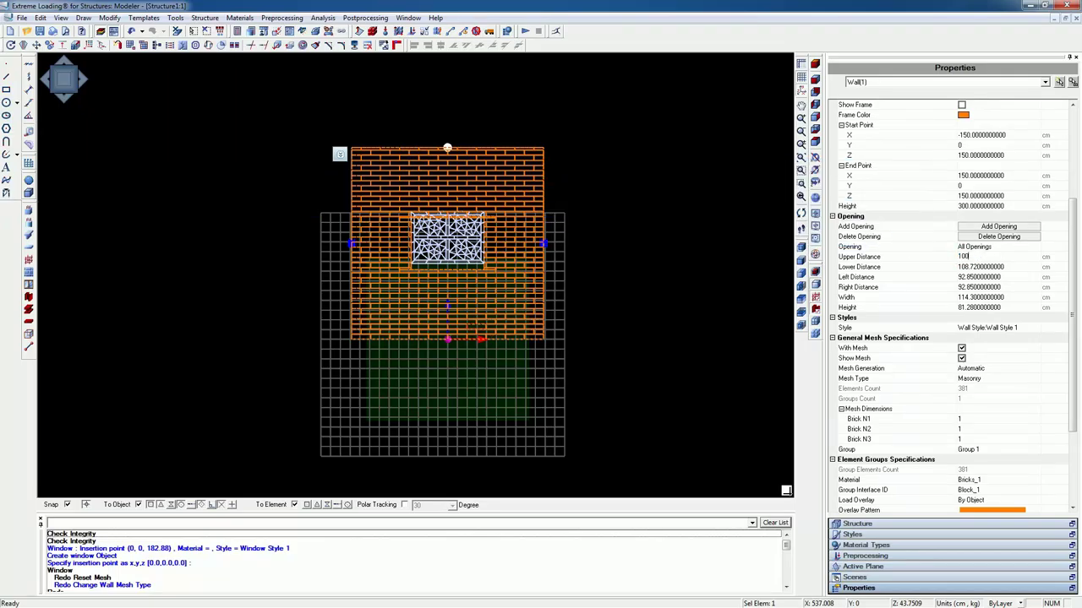
key(Return)
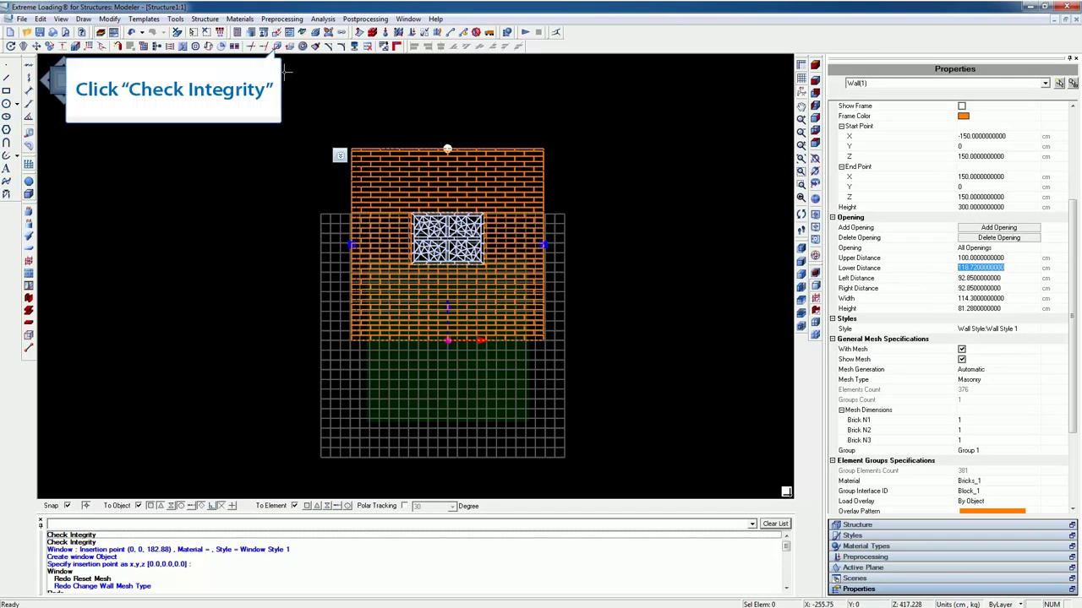
click(276, 48)
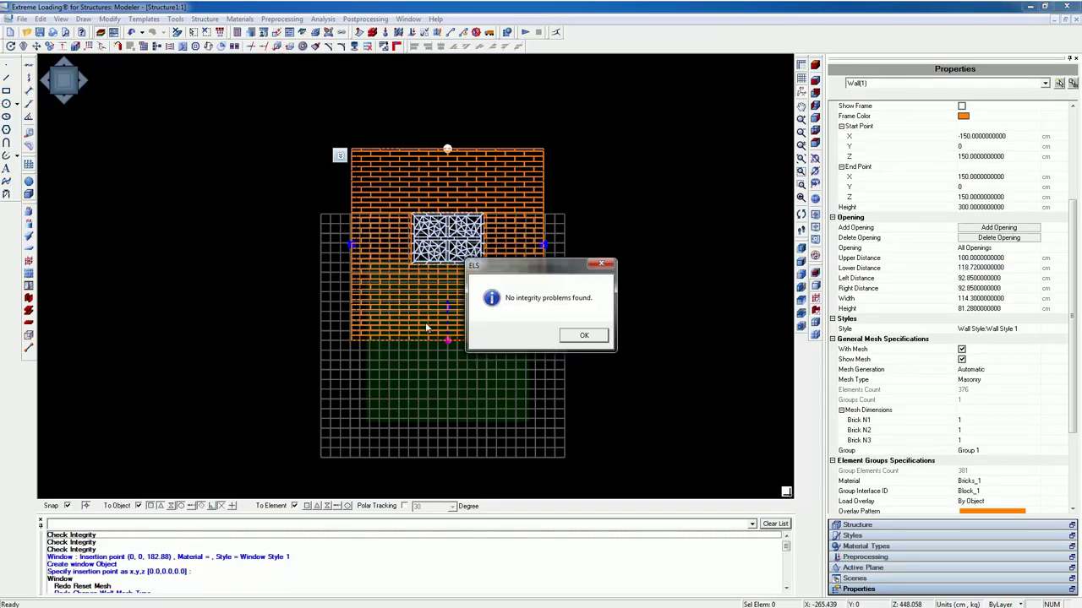
click(575, 337)
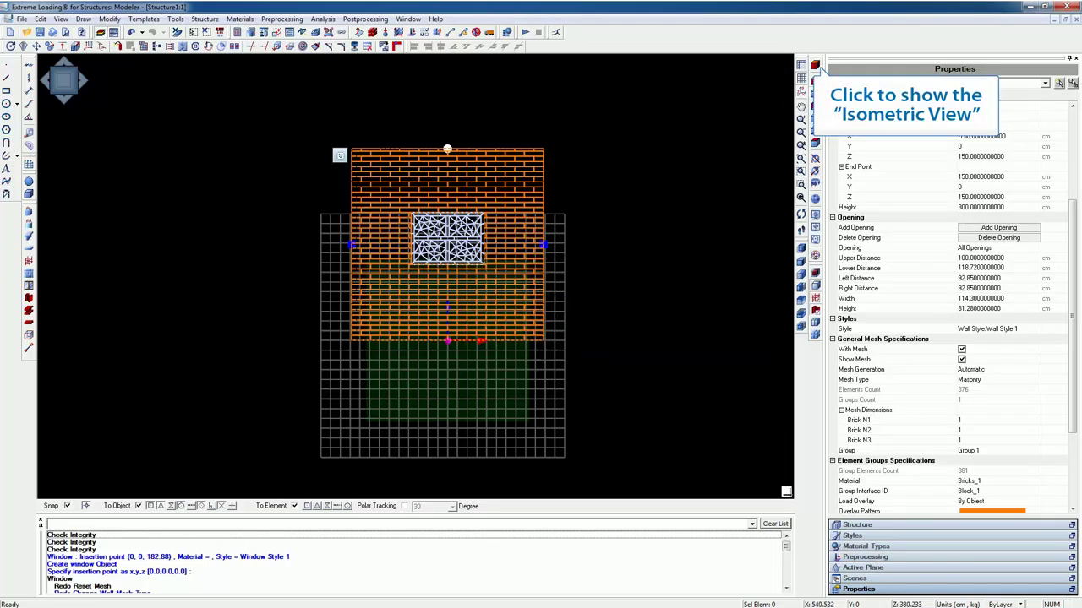
- Show the wall and window in isometric view as solid with shrunken elements
click(814, 64)
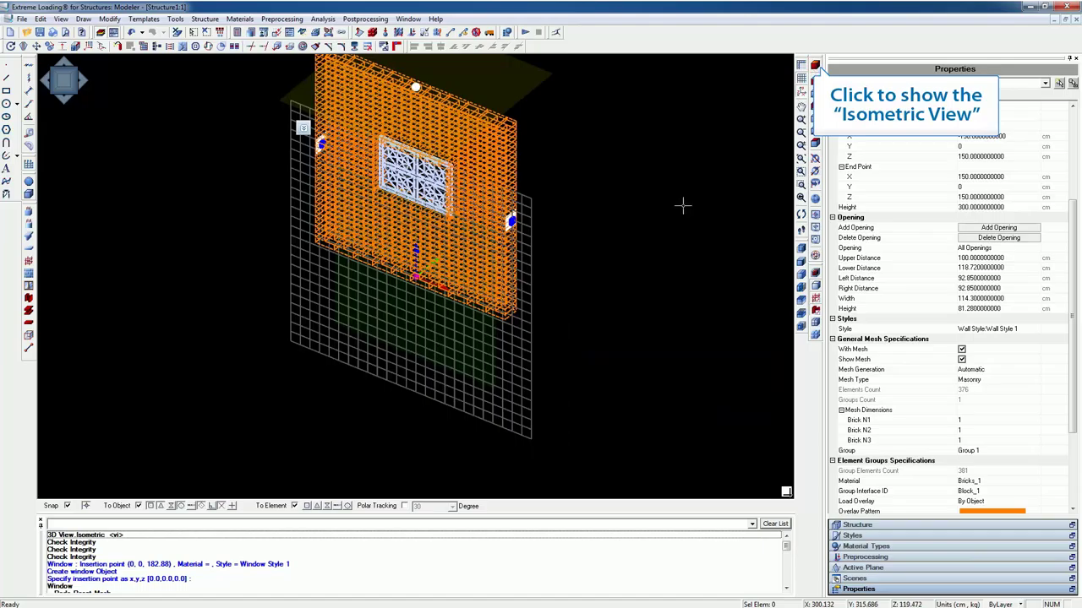
scroll(550, 275, up, 5)
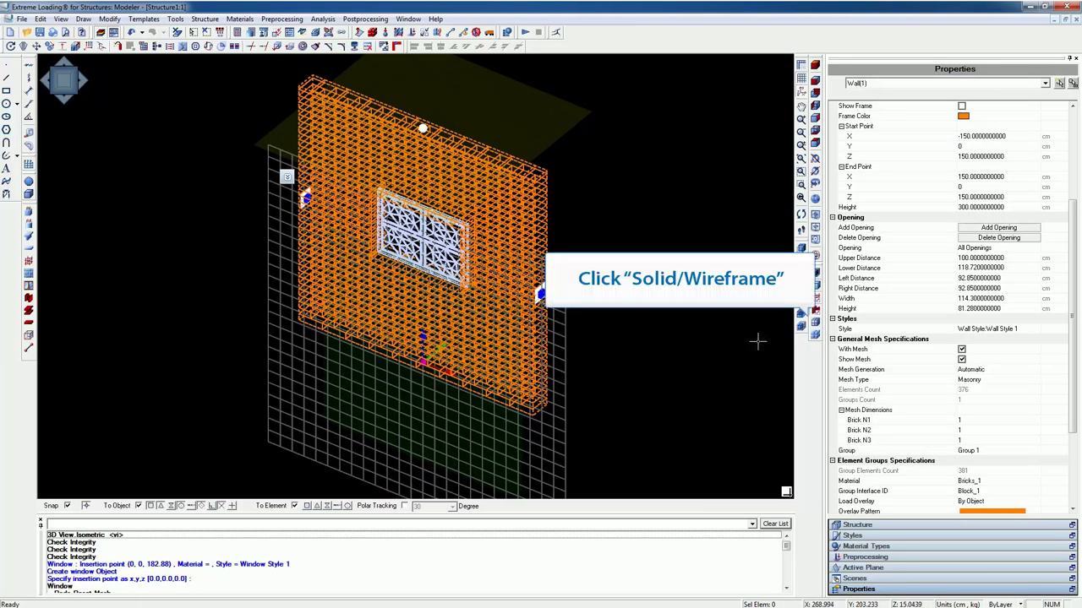
click(815, 324)
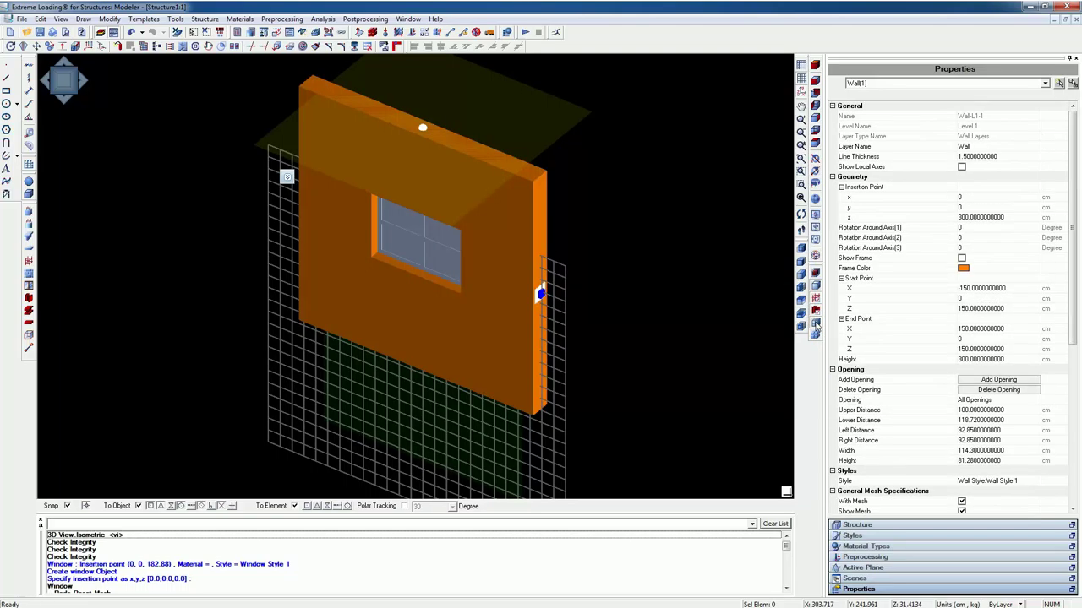
click(816, 336)
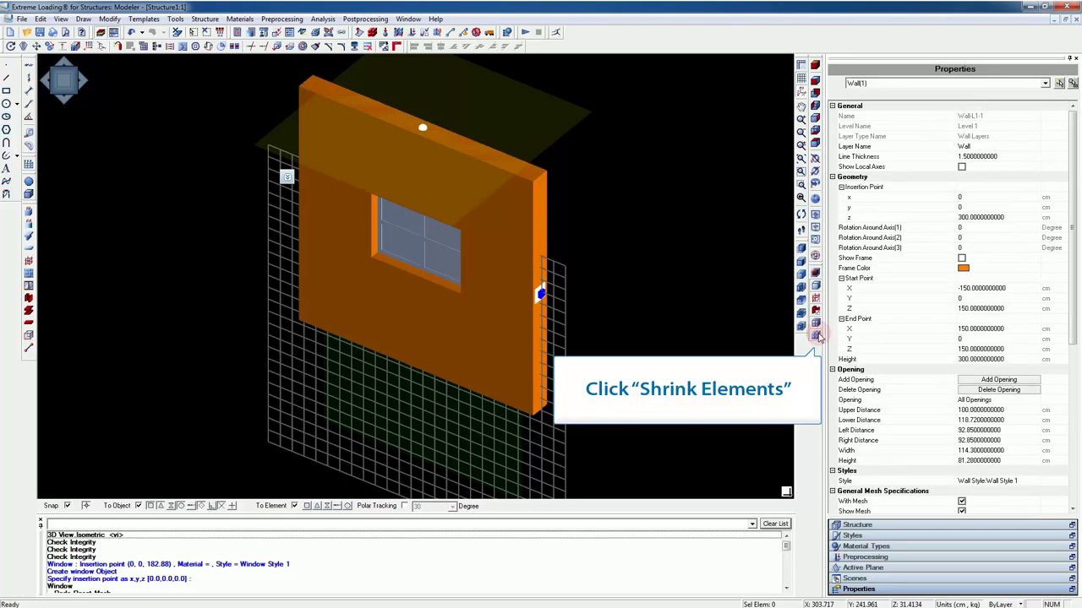